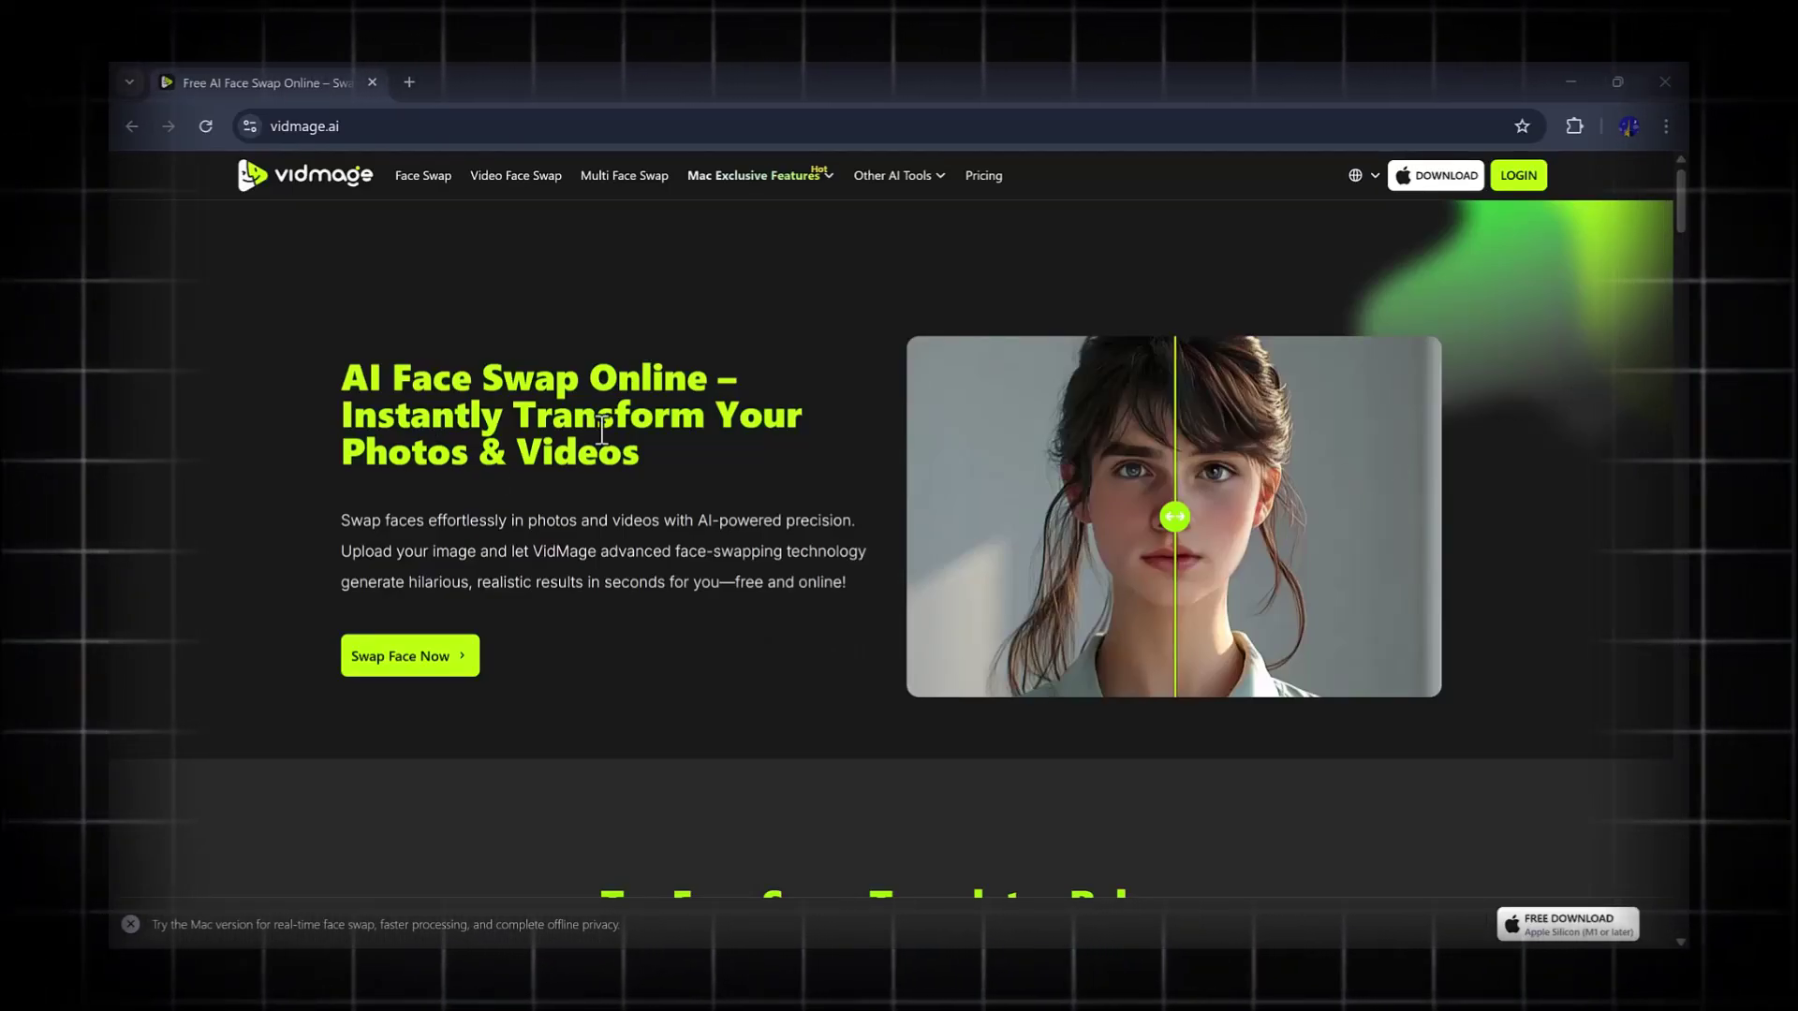
- Drag the homepage comparison slider to compare the original and face-swapped portrait
drag(1174, 515, 1007, 514)
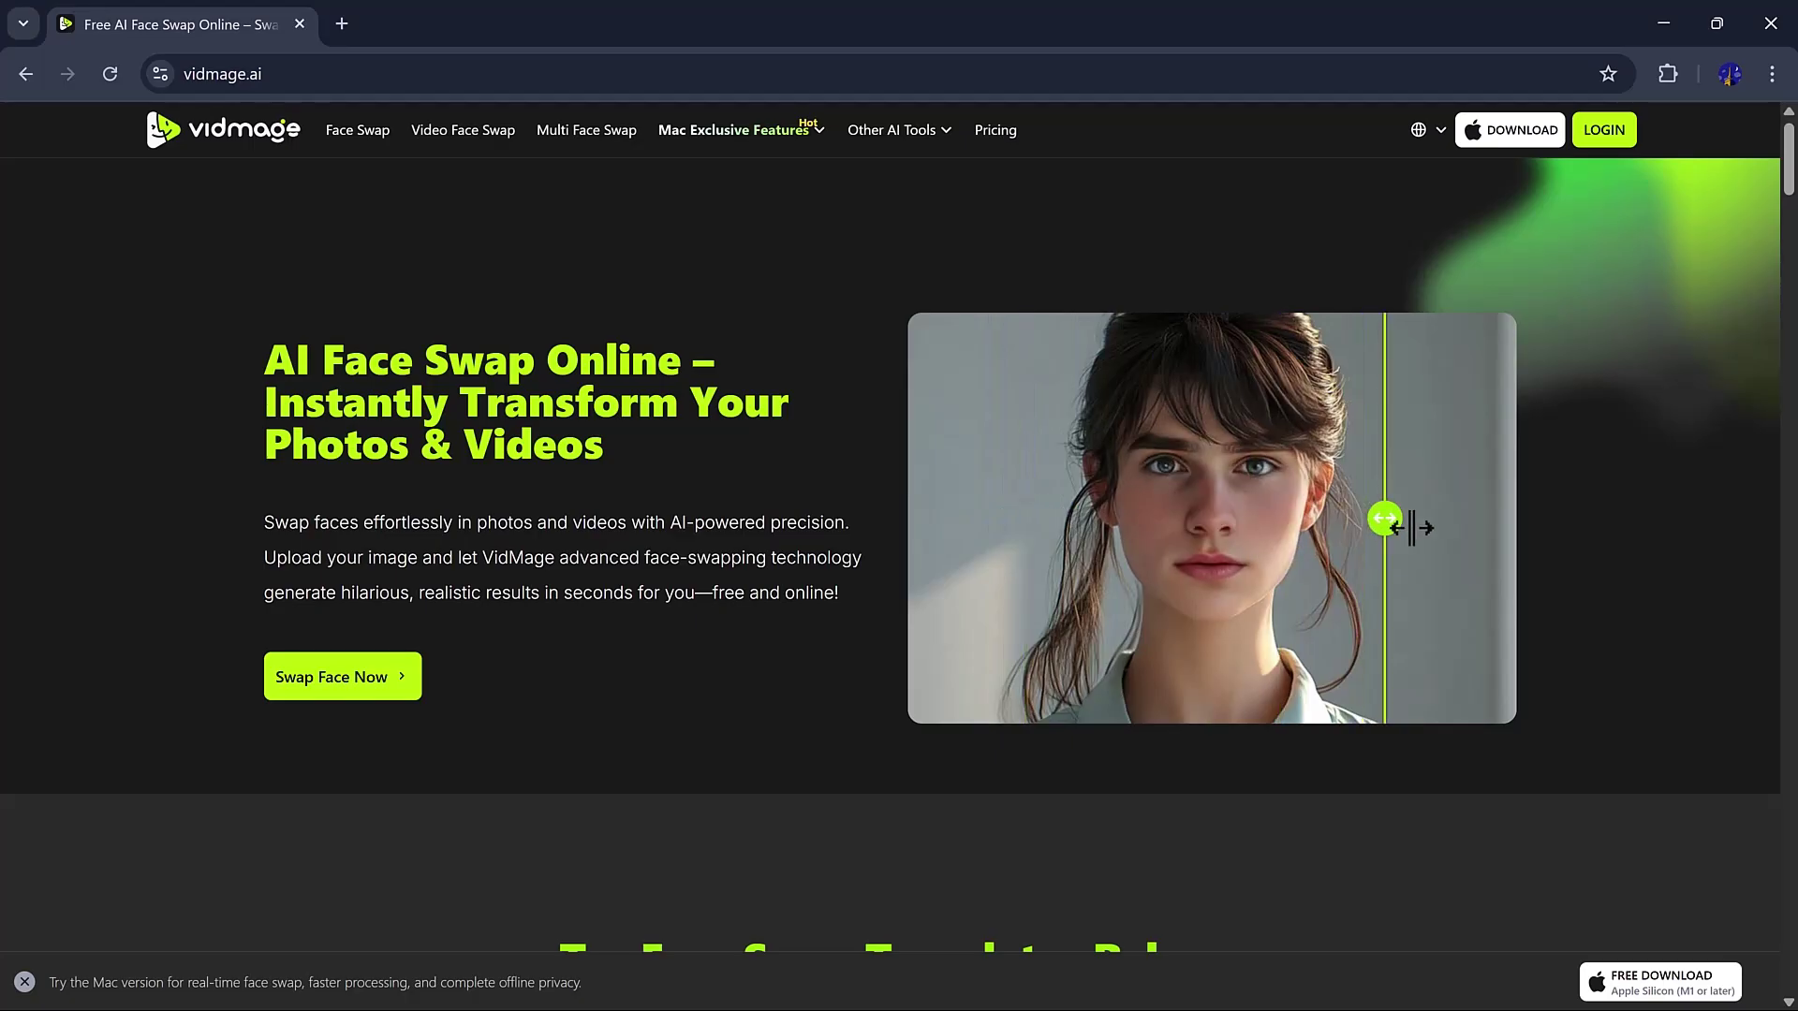
scroll(1665, 541, down, 5)
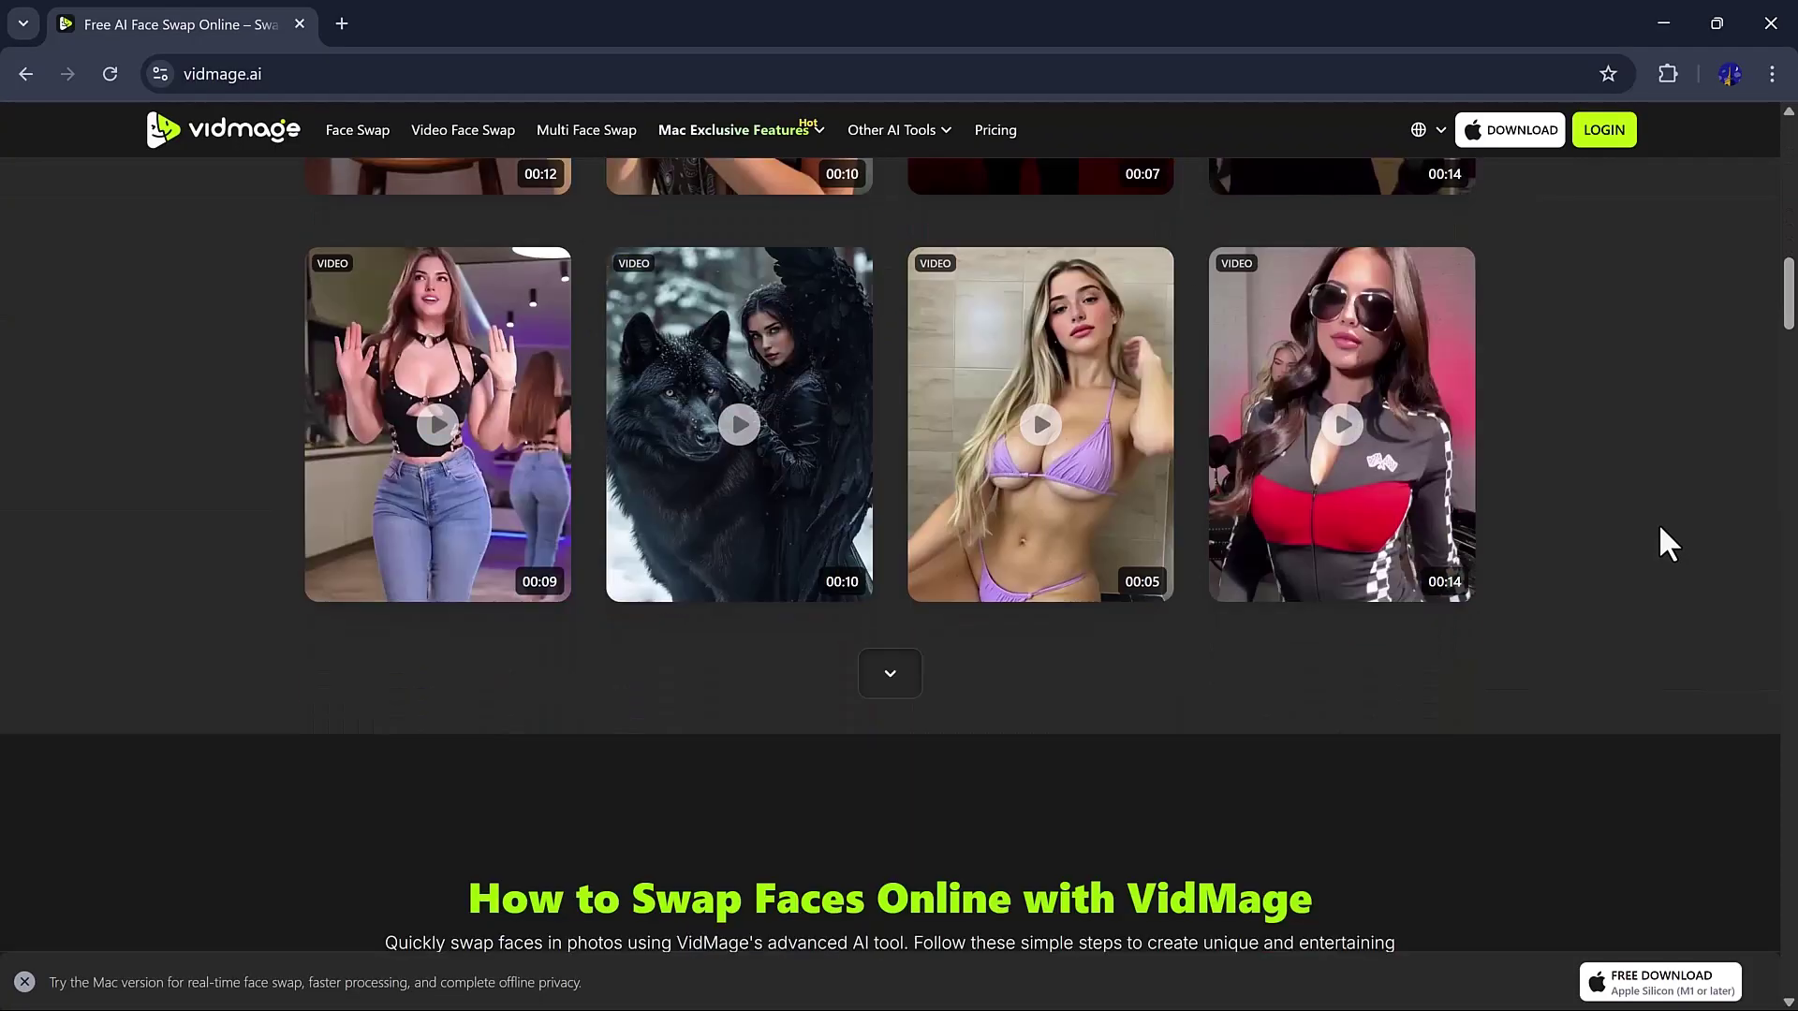
scroll(1660, 524, down, 1)
scroll(1659, 523, down, 2)
scroll(1660, 523, down, 3)
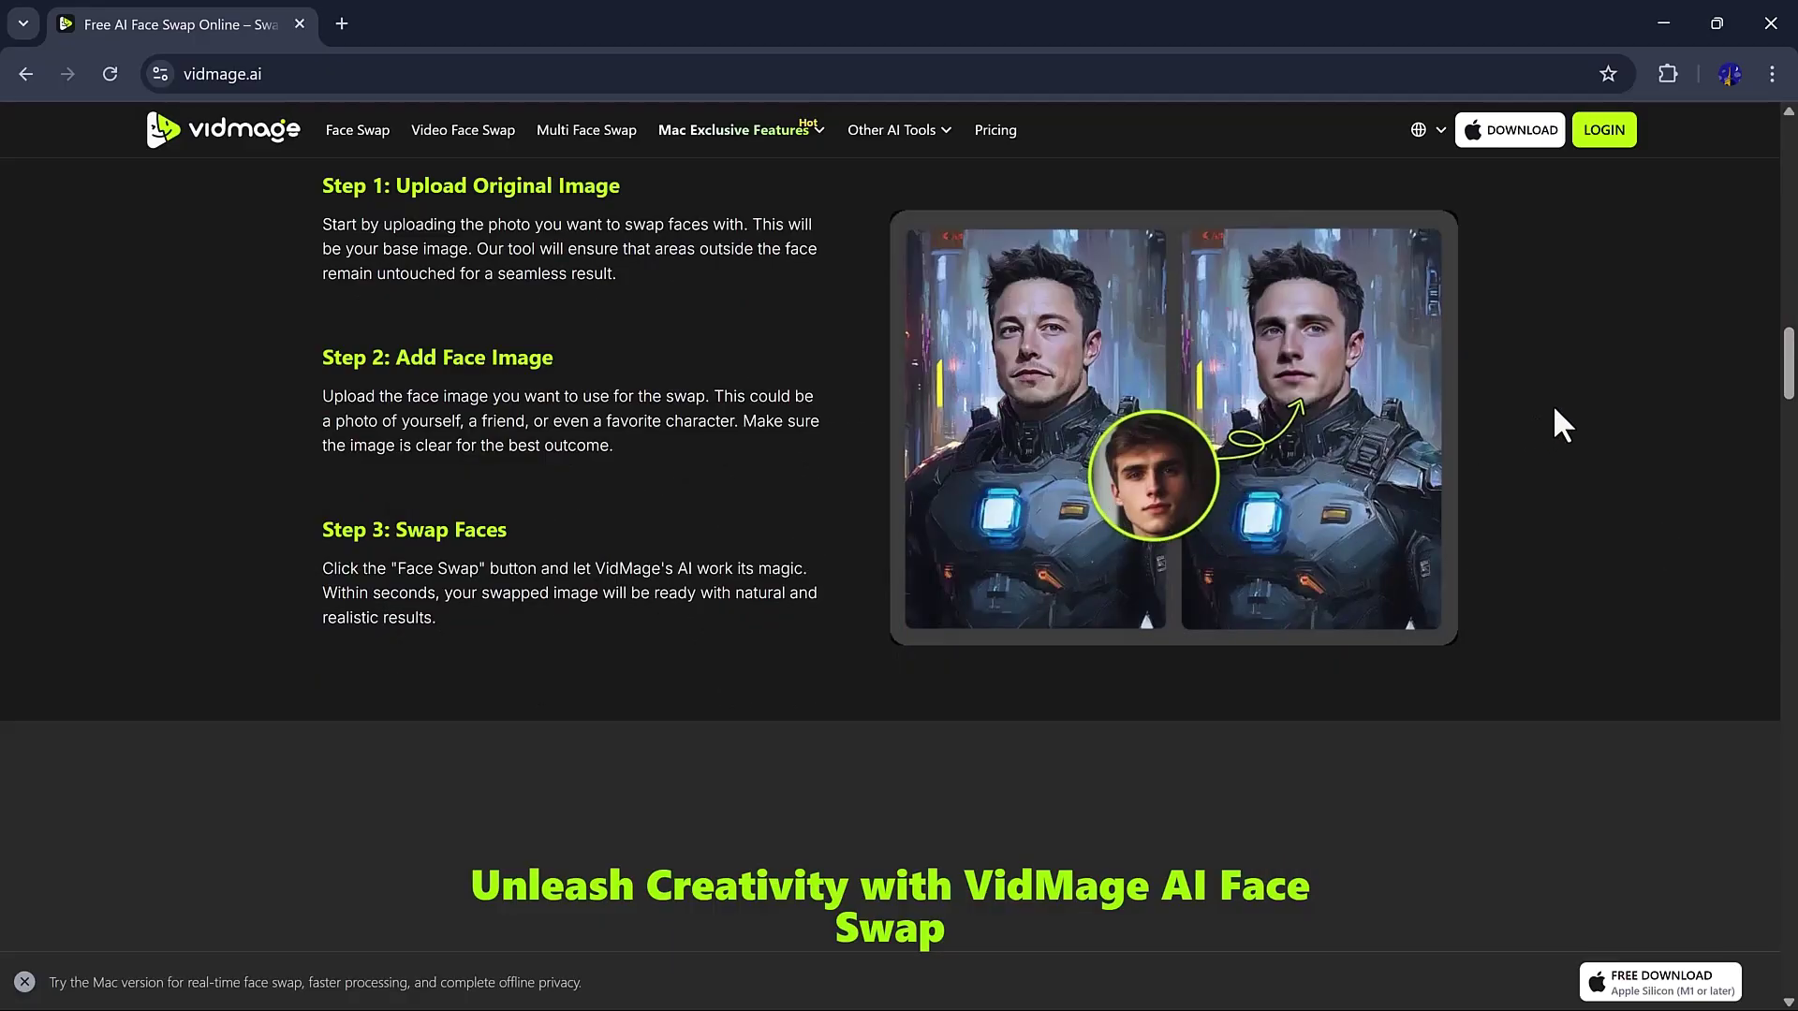
scroll(1557, 419, down, 2)
scroll(1556, 419, down, 5)
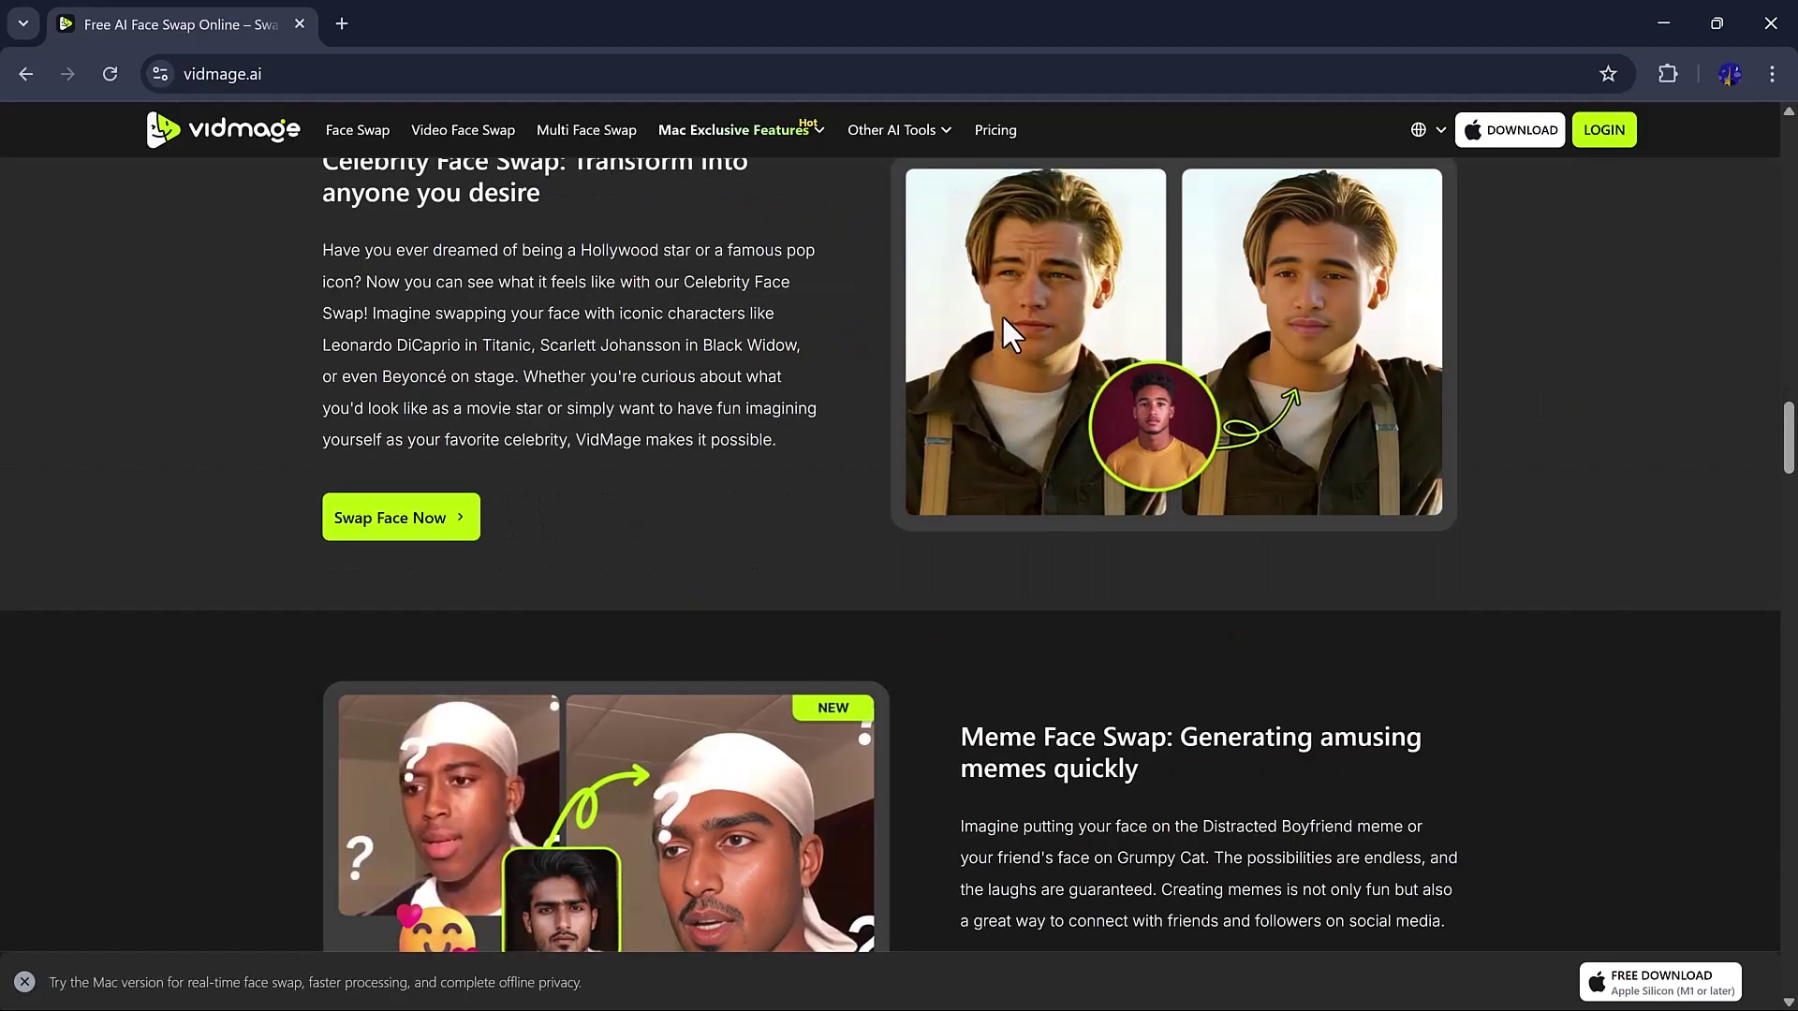
scroll(1356, 337, down, 2)
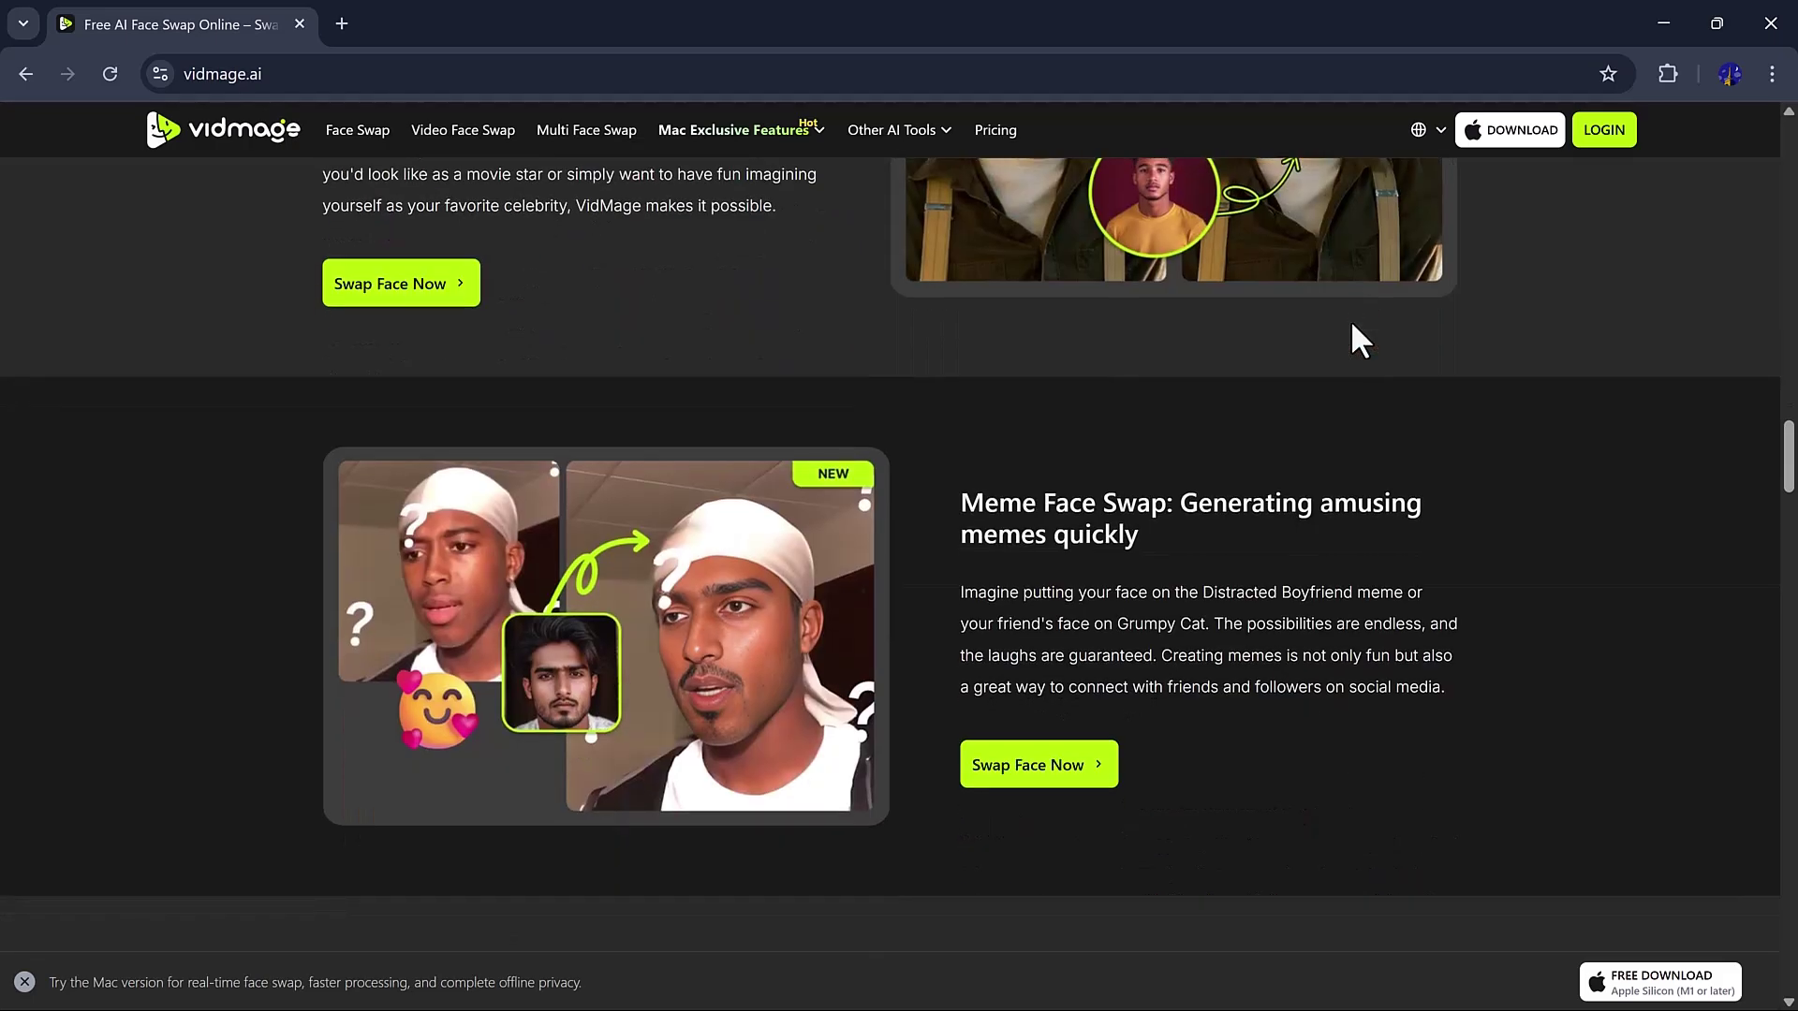
scroll(591, 583, down, 1)
- Log in to VidMage using the Continue with Google option
click(1602, 133)
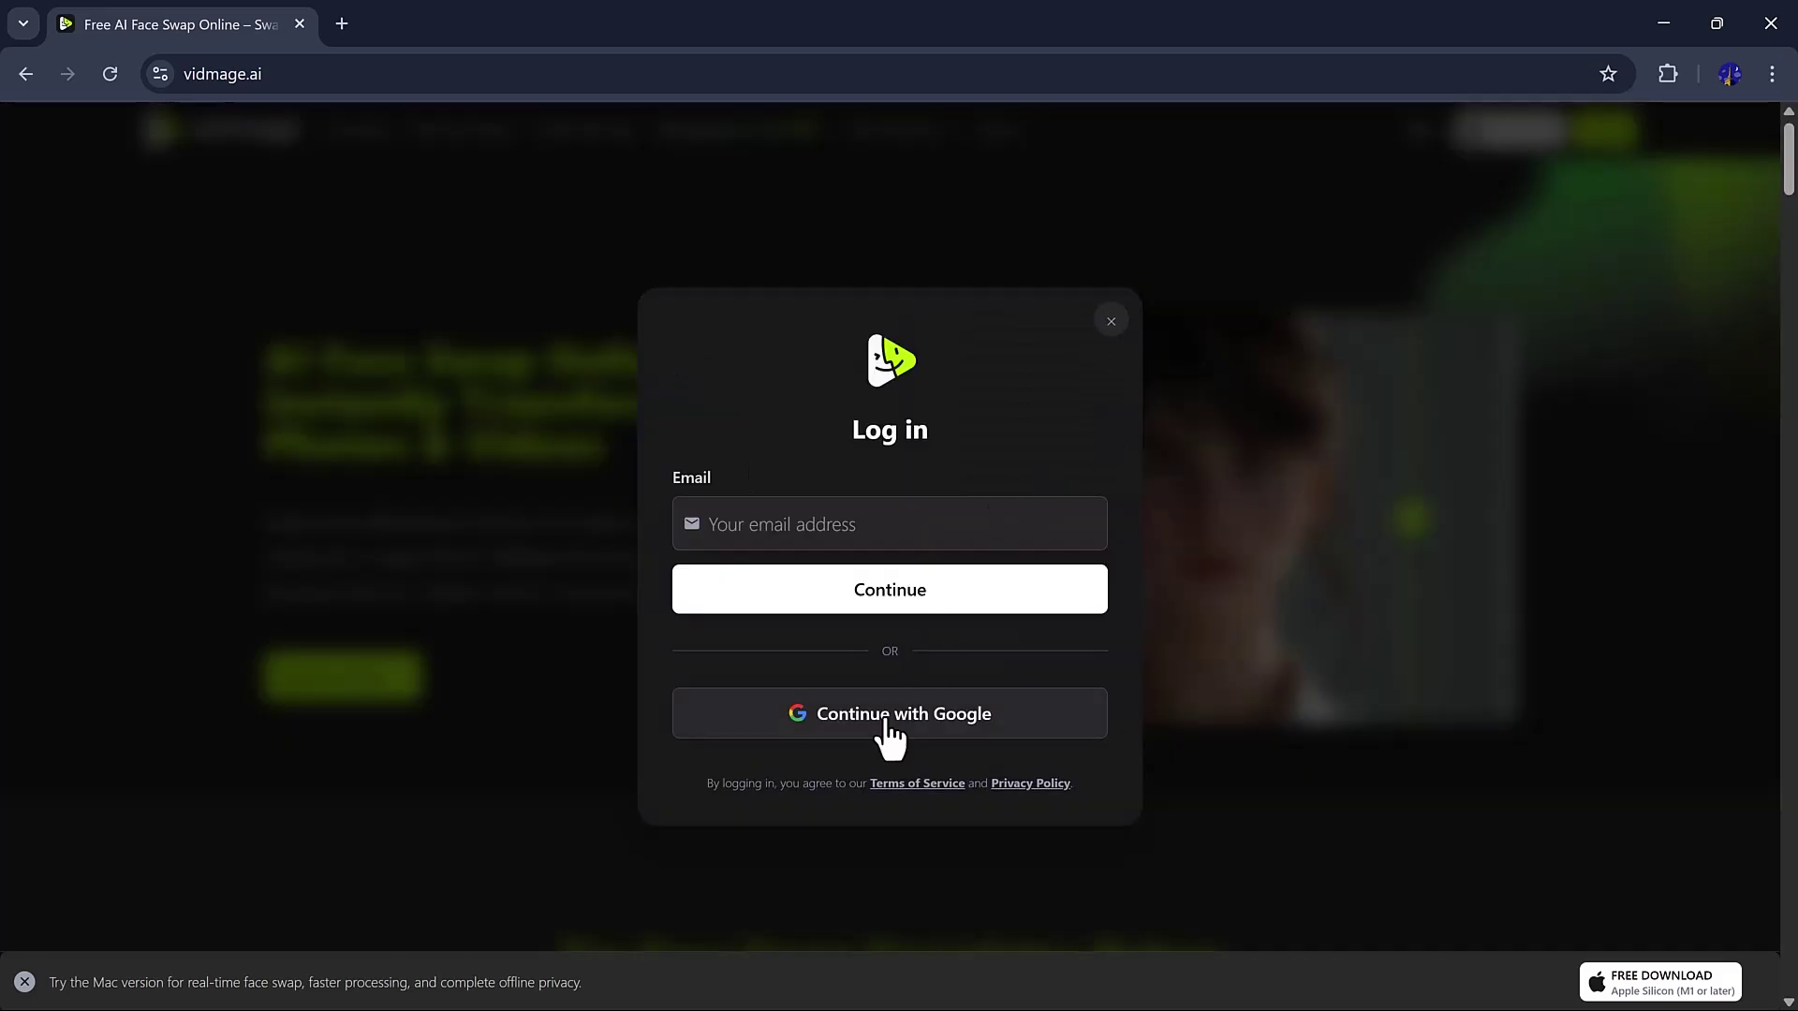
click(594, 594)
scroll(594, 594, down, 1)
scroll(602, 596, down, 3)
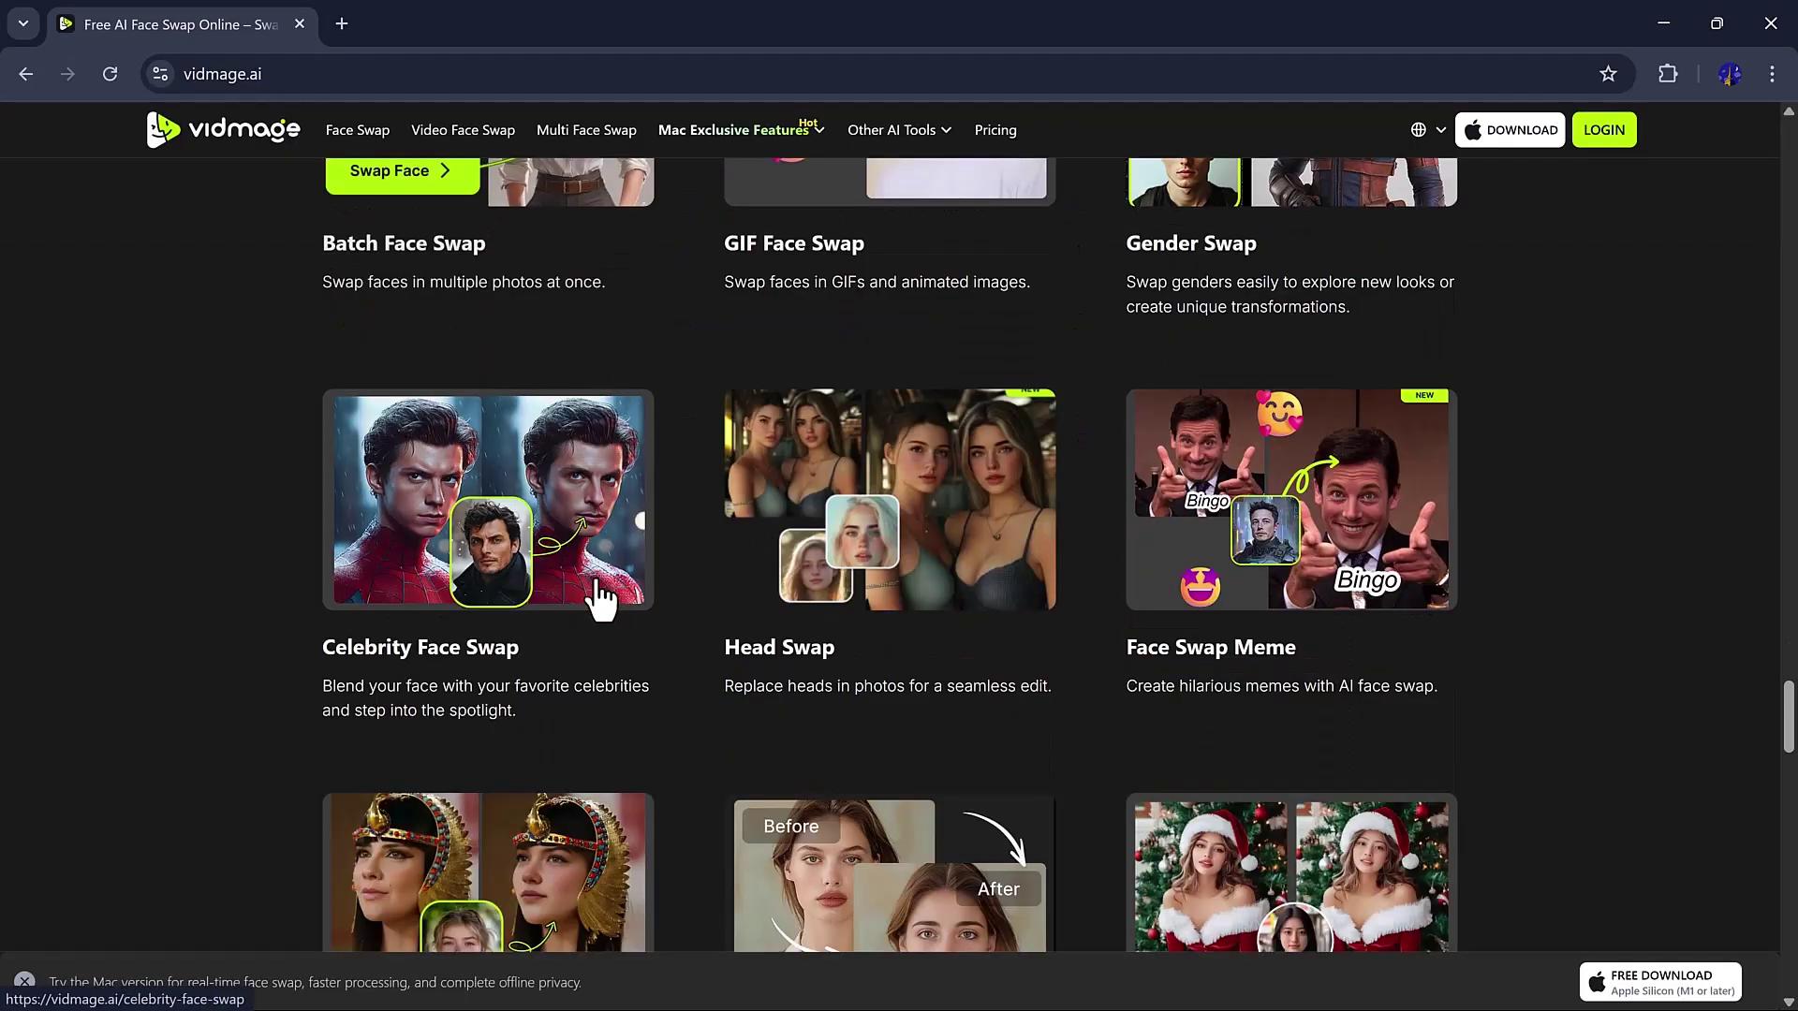
scroll(601, 597, down, 5)
scroll(601, 597, down, 1)
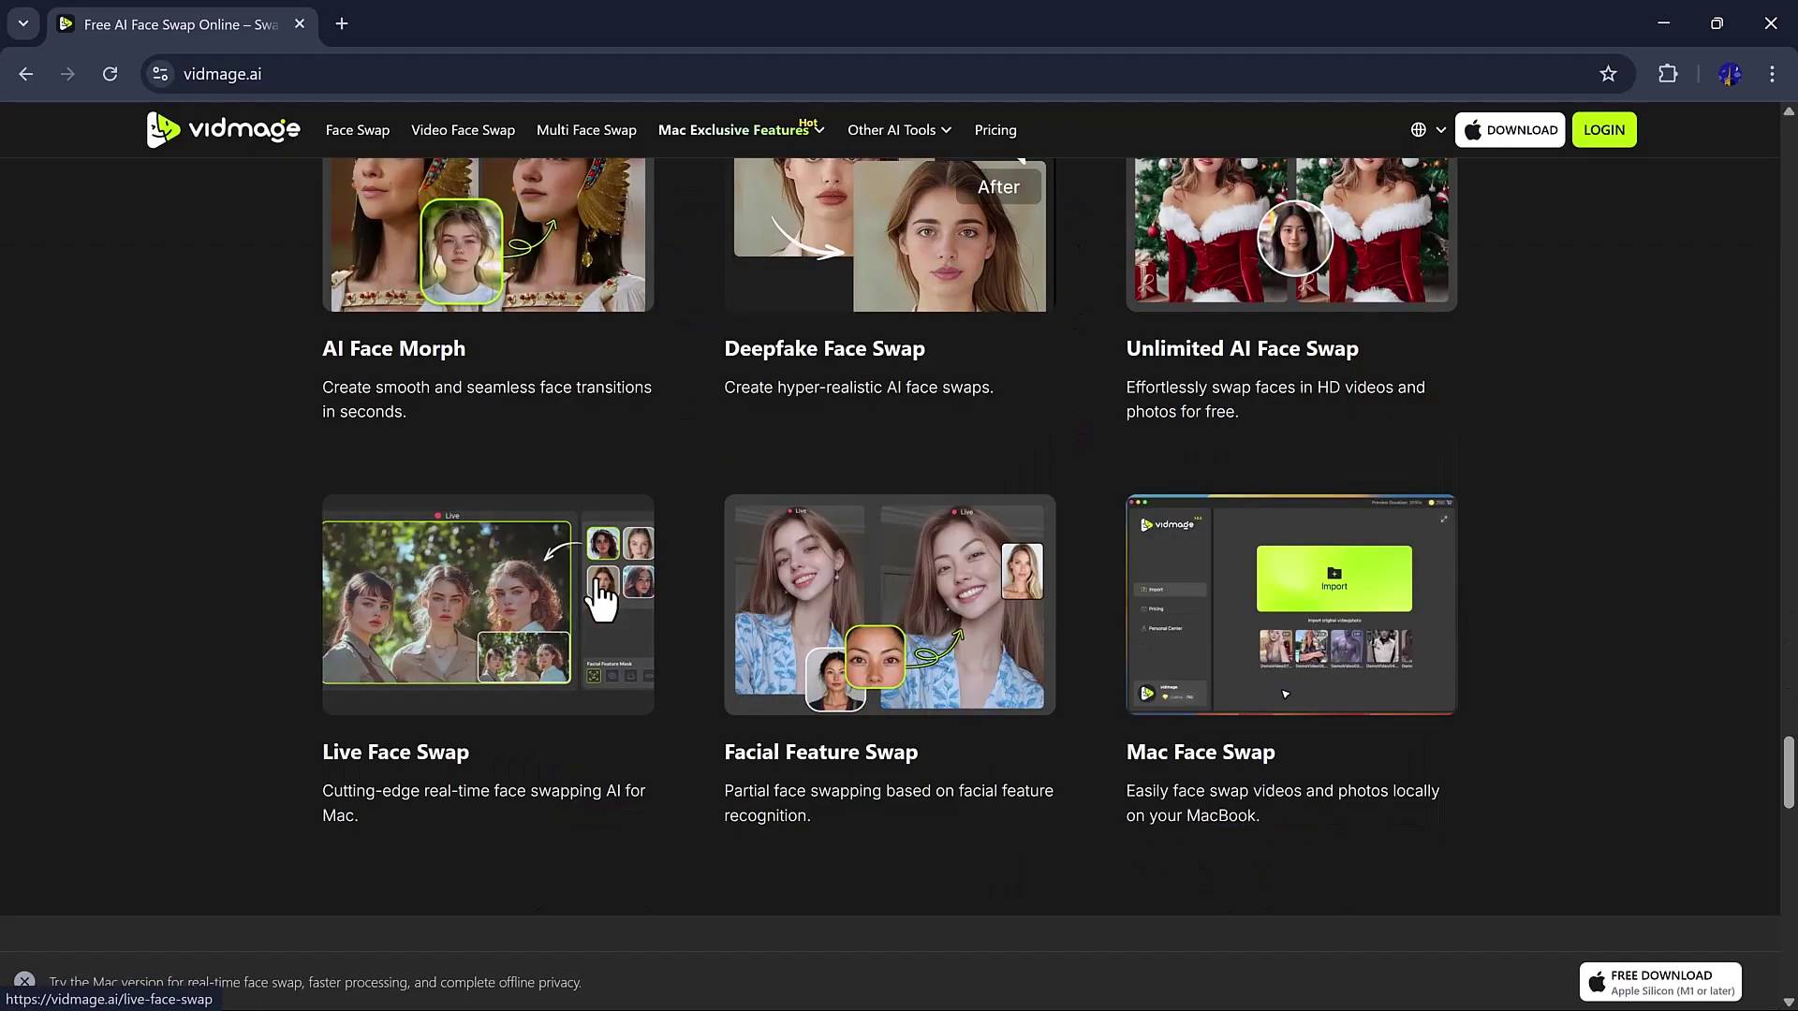
scroll(601, 595, up, 5)
scroll(703, 521, up, 5)
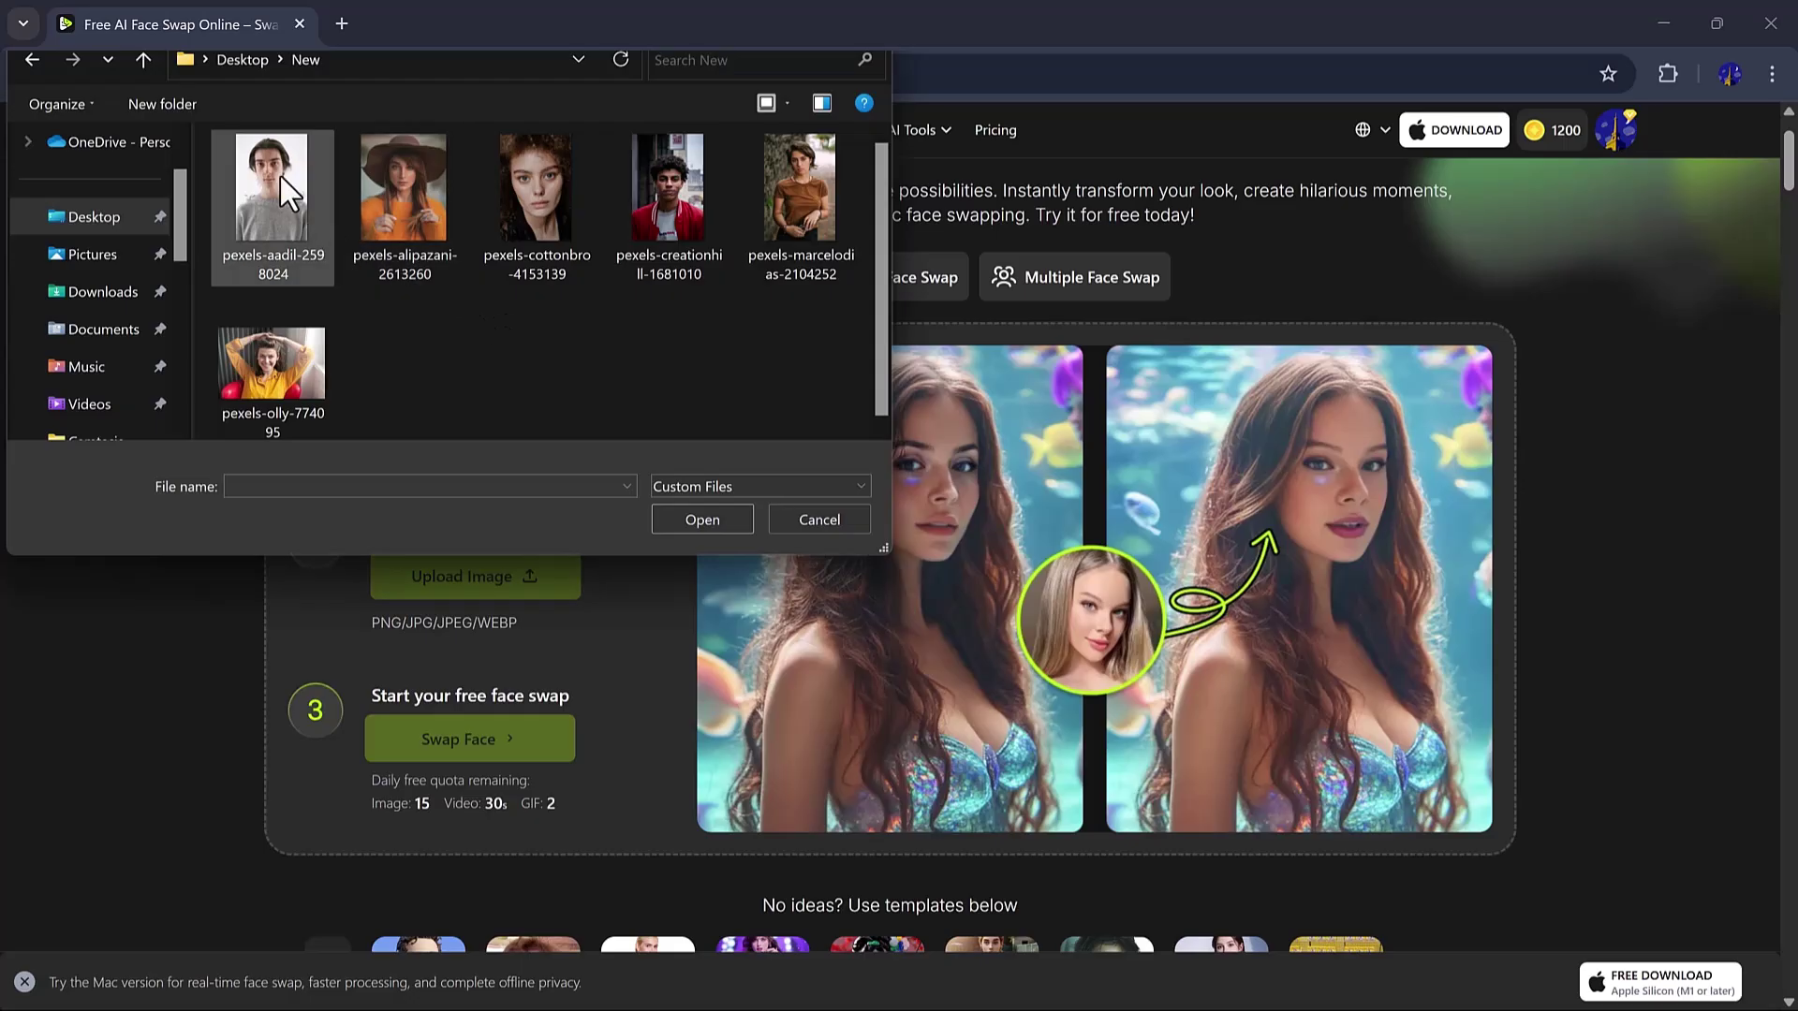
- Use the grey-sweater portrait as original and the red-jacket face, then generate the swap
double_click(280, 172)
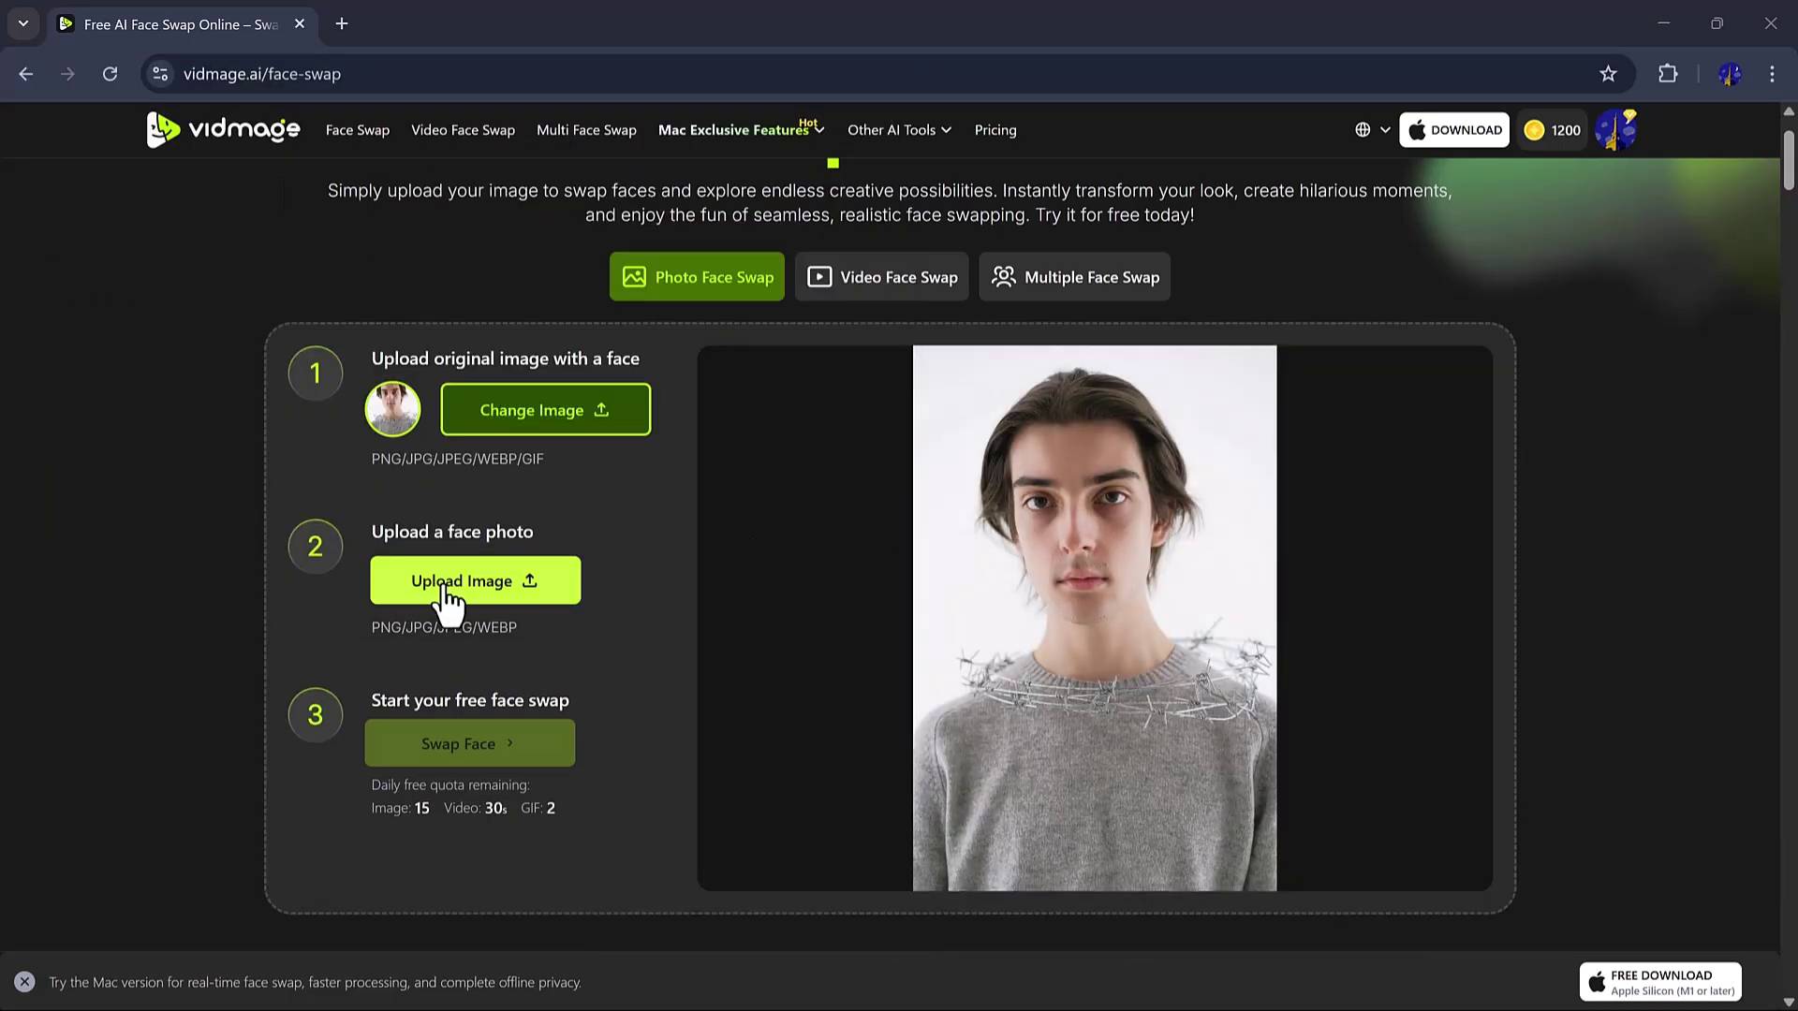
click(452, 585)
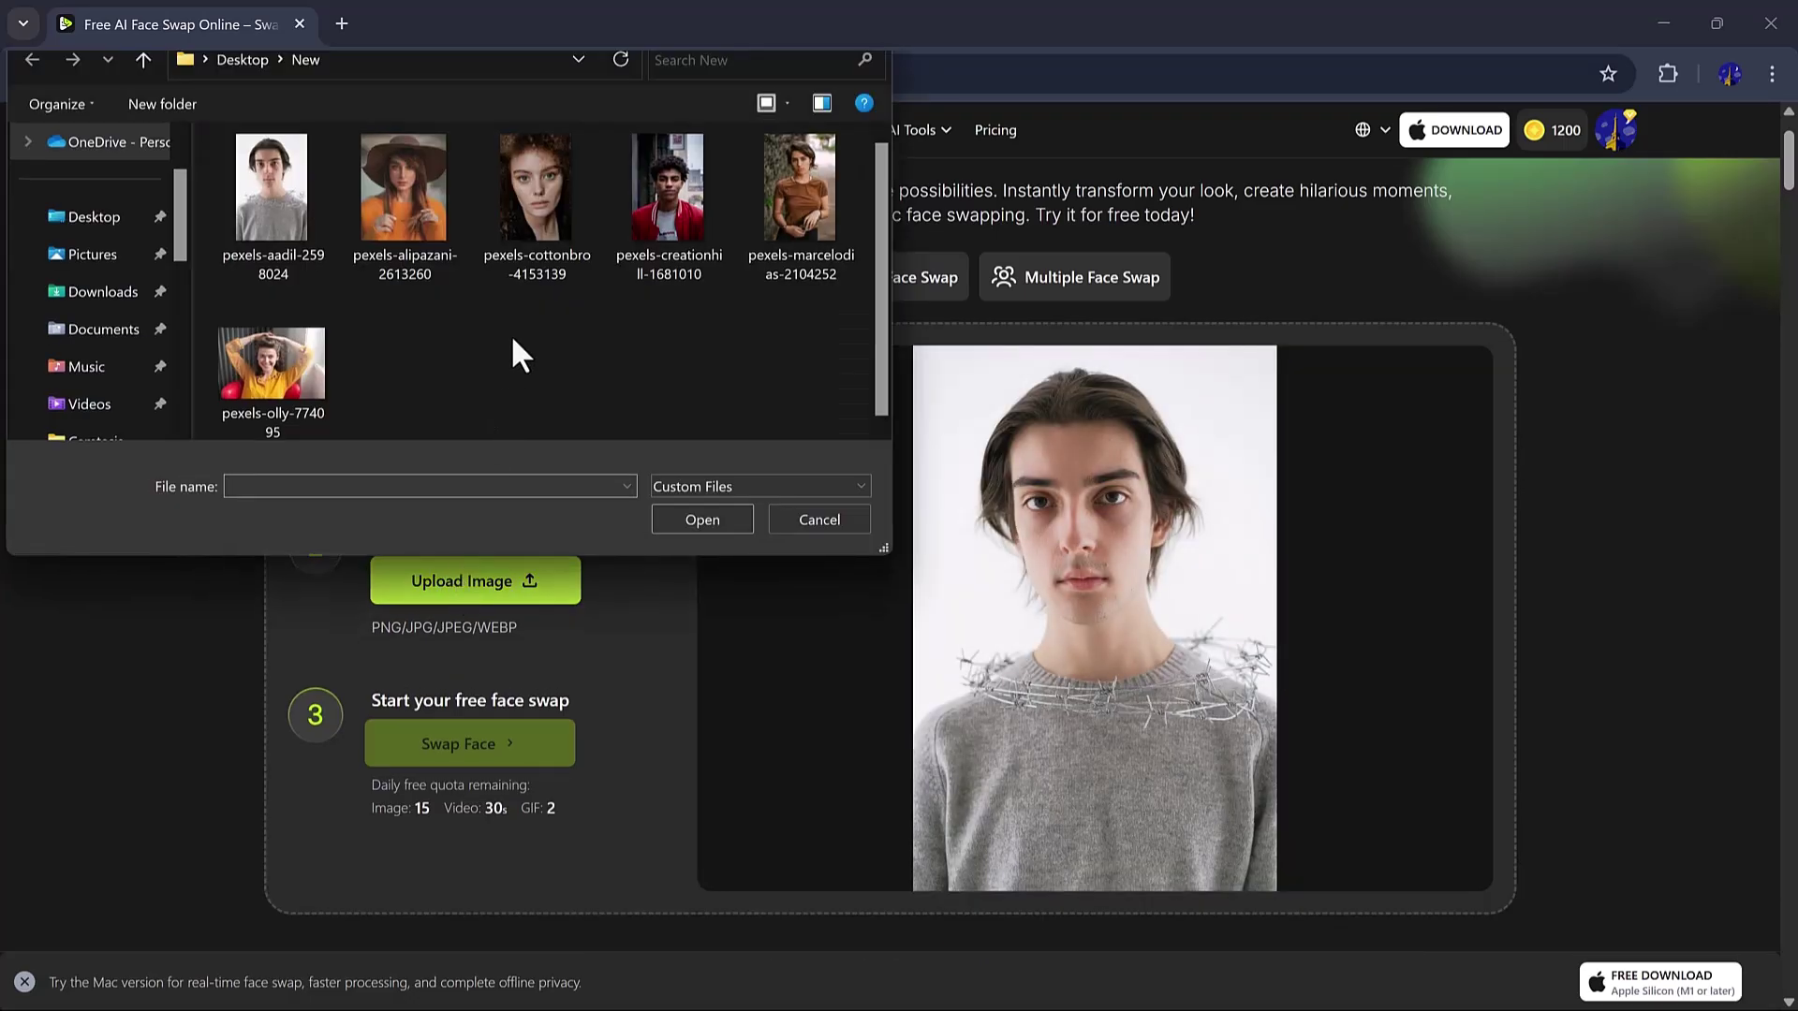
double_click(661, 216)
click(474, 749)
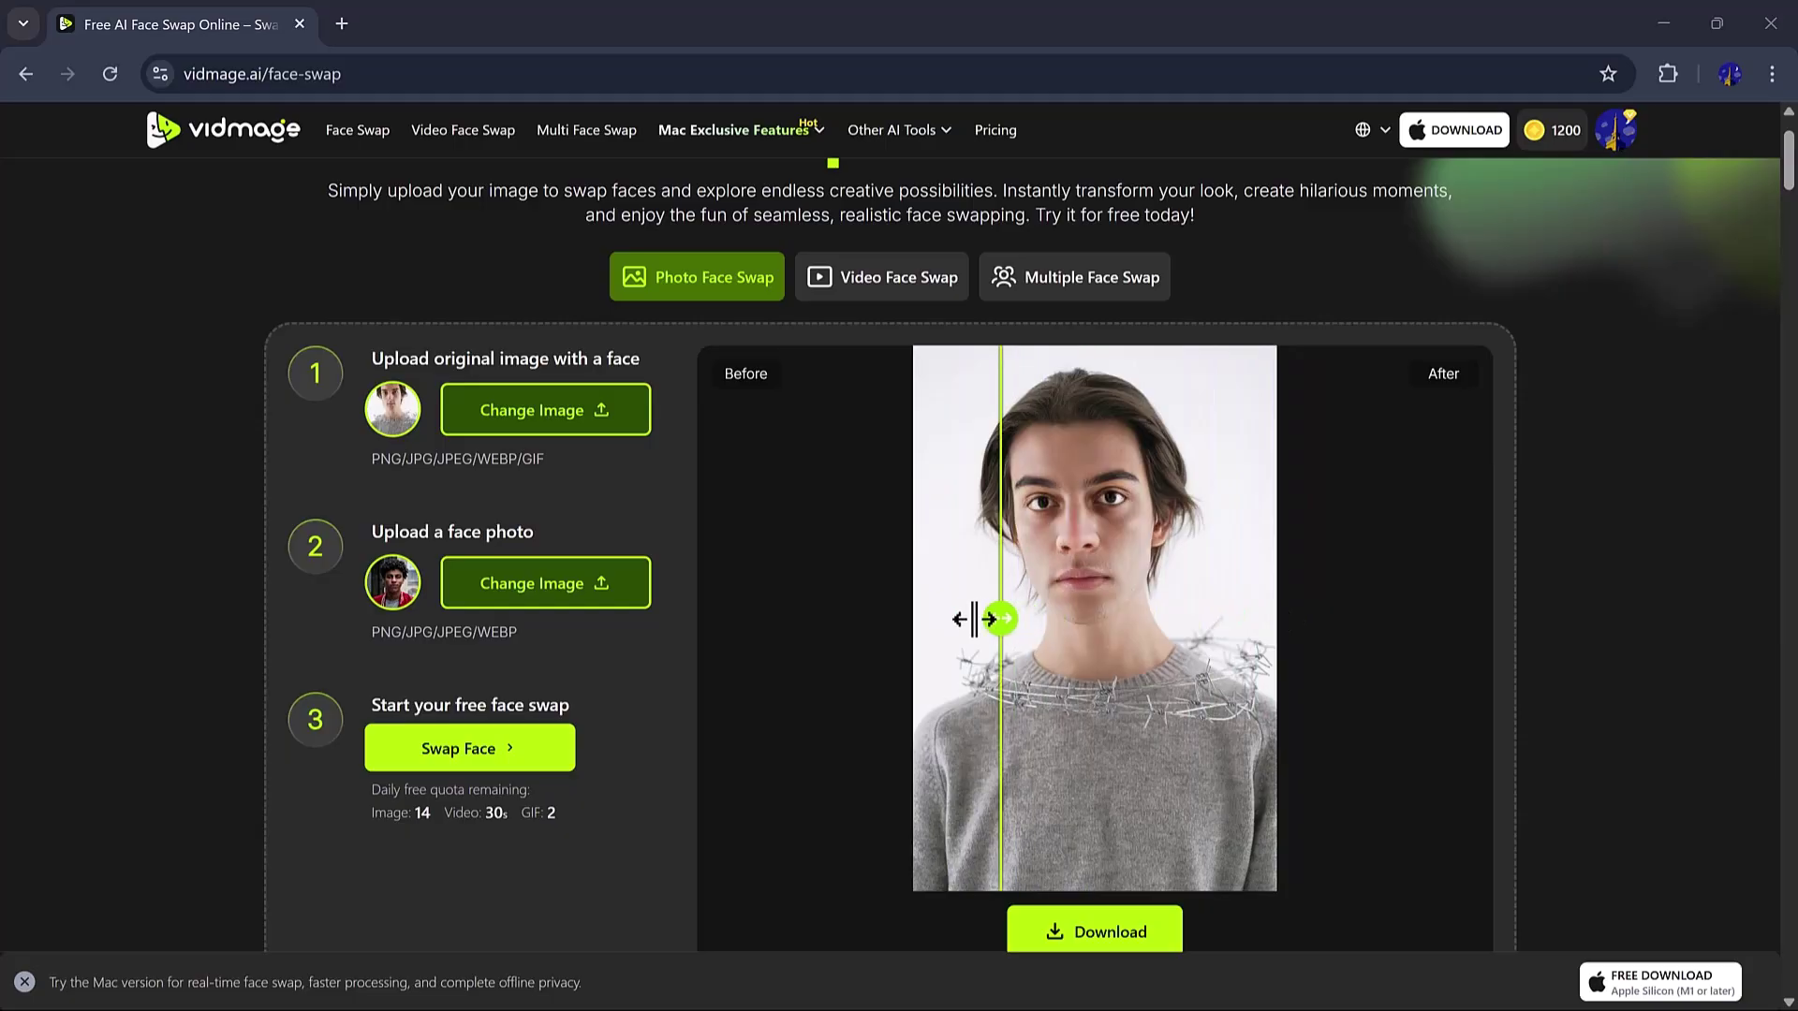
scroll(1166, 766, down, 1)
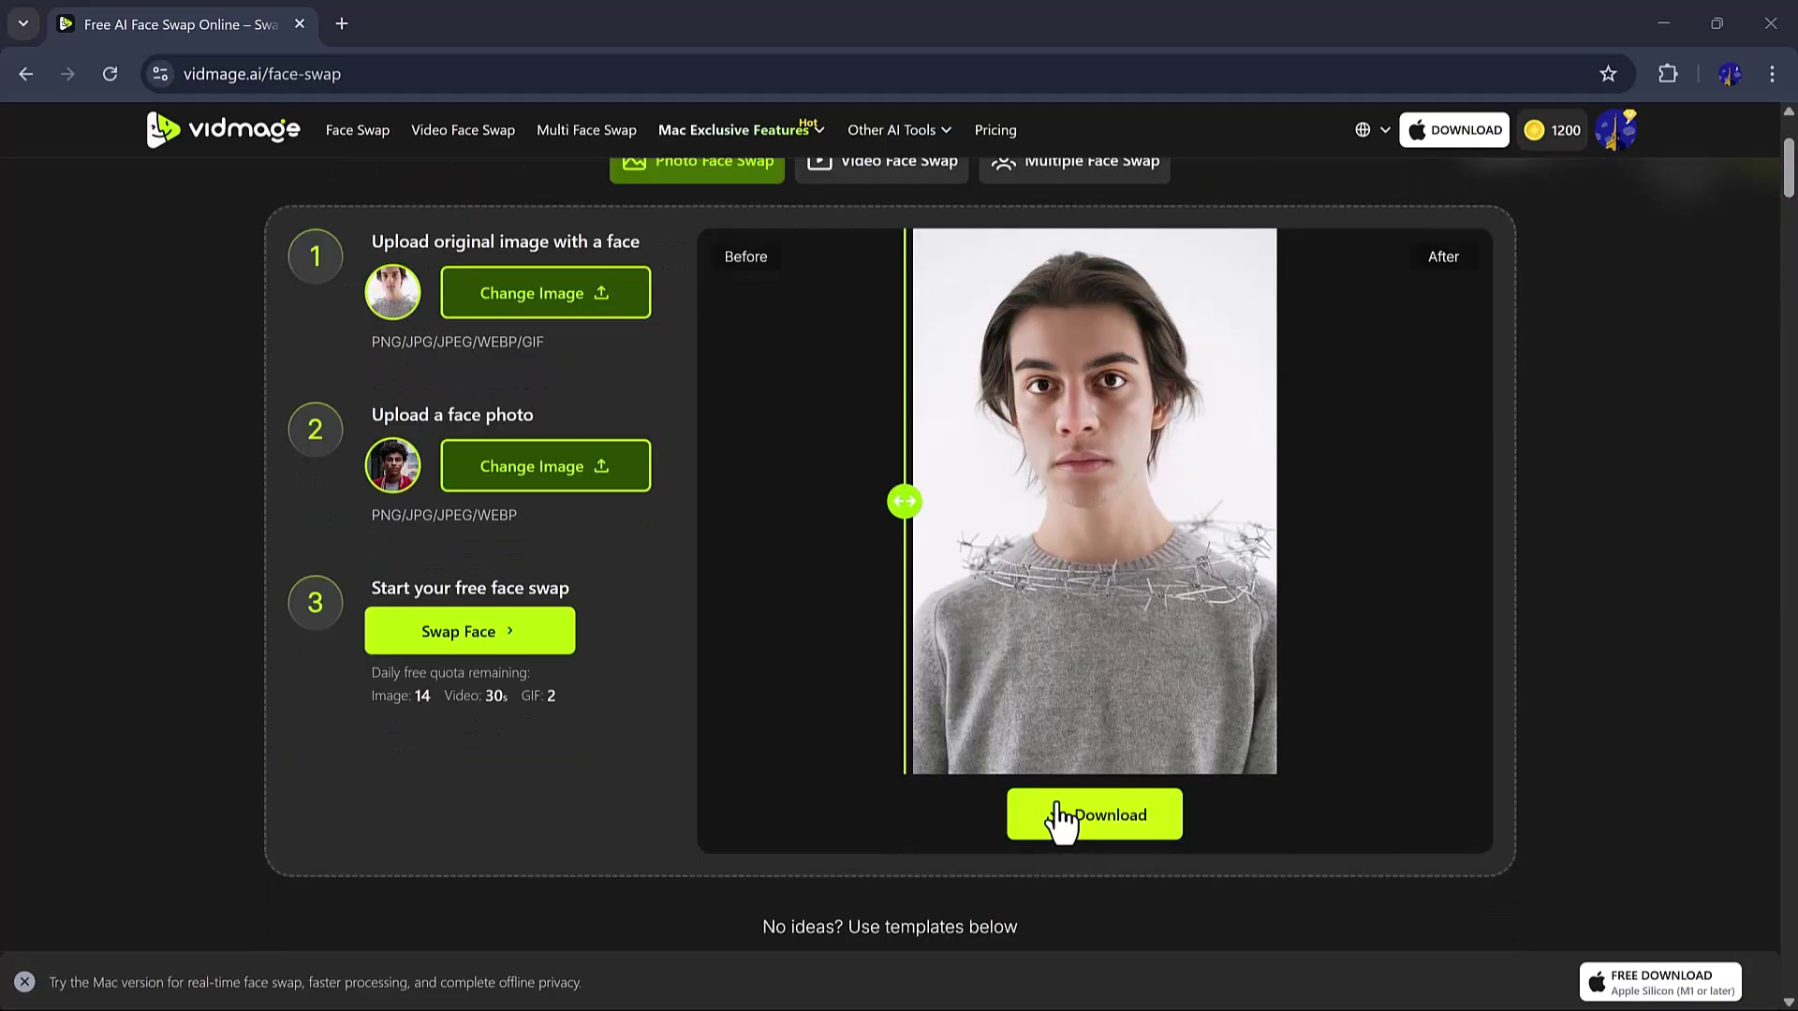
scroll(1054, 816, up, 1)
- On Video Face Swap, use the man-at-the-gate clip and red-jacket face, then generate the swap
click(897, 281)
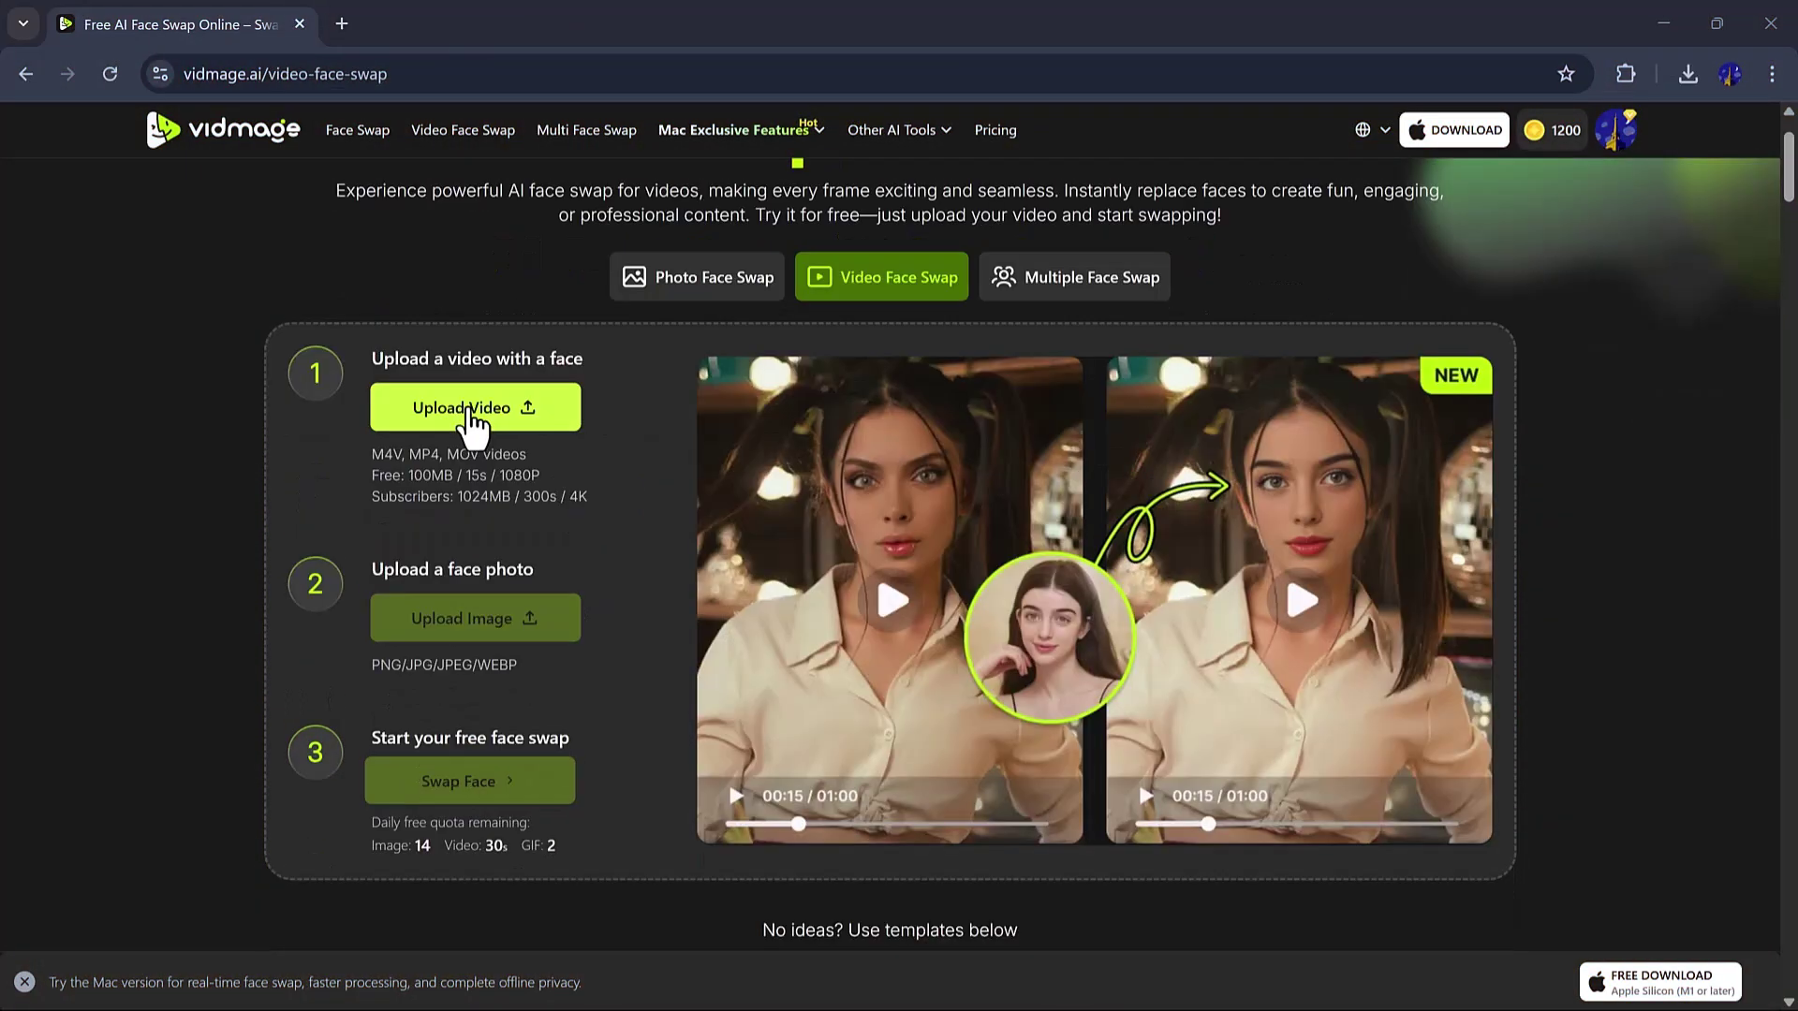
click(470, 418)
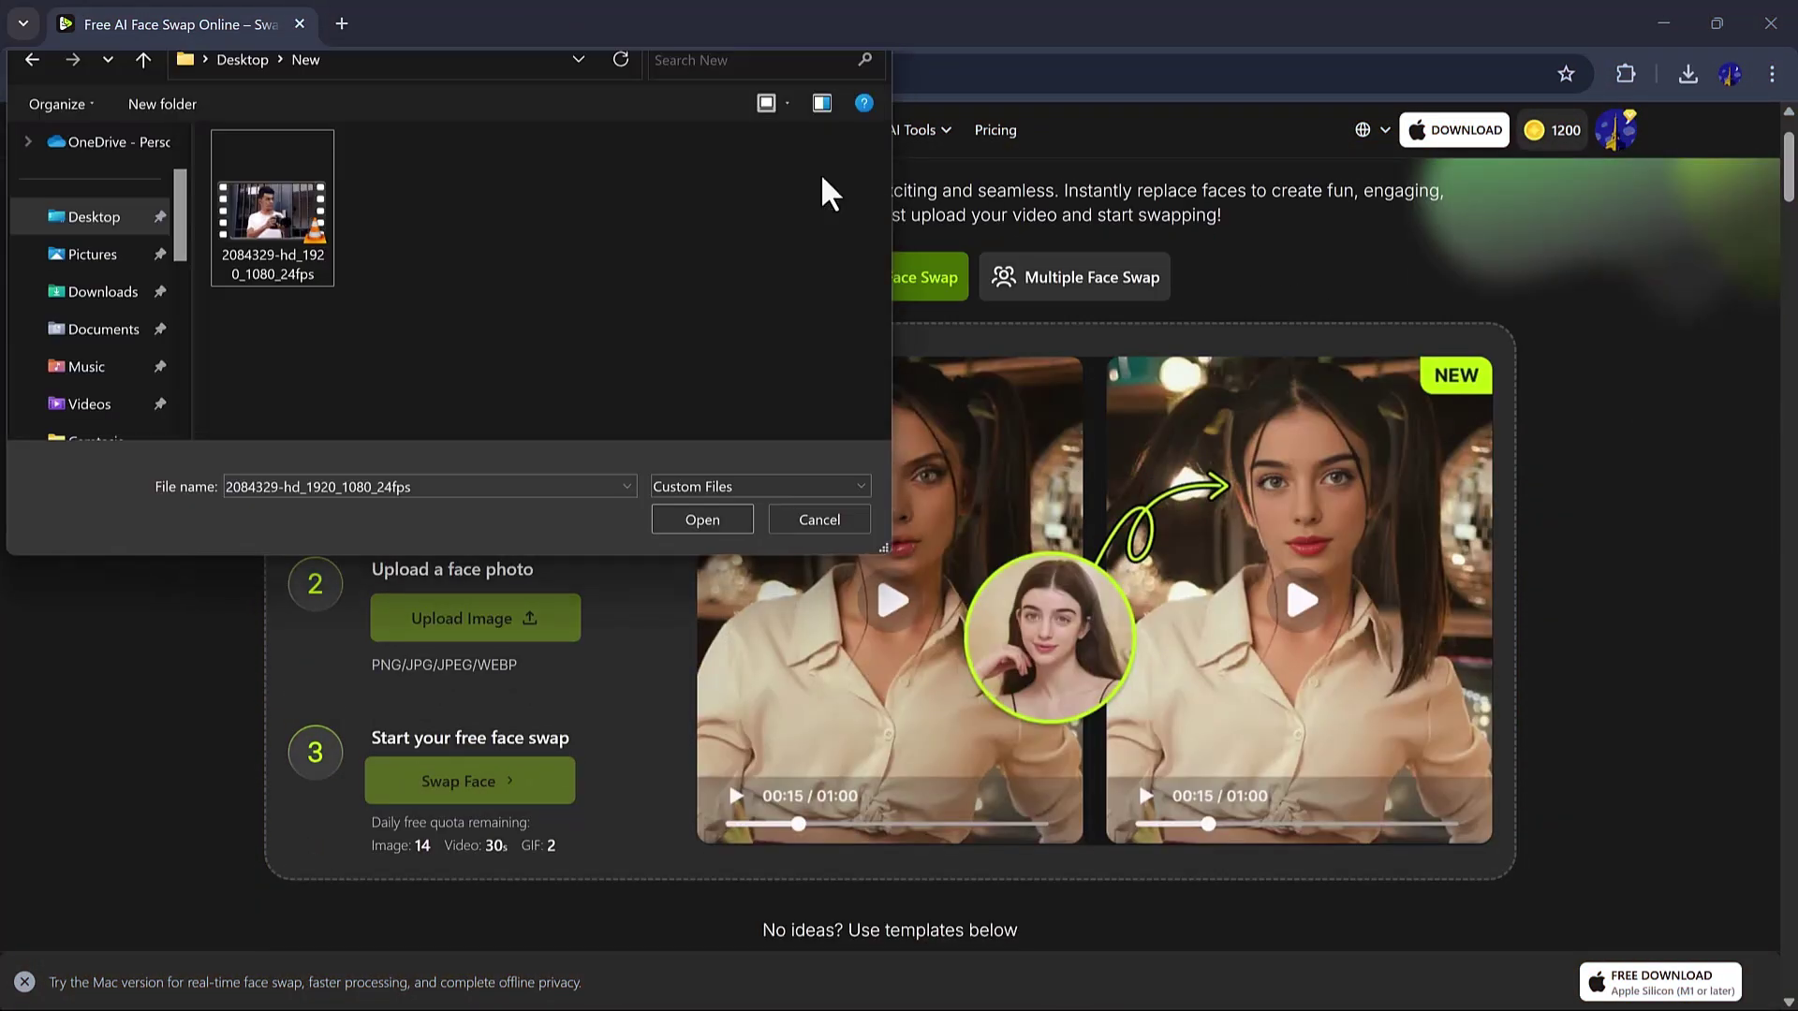
double_click(265, 228)
click(478, 622)
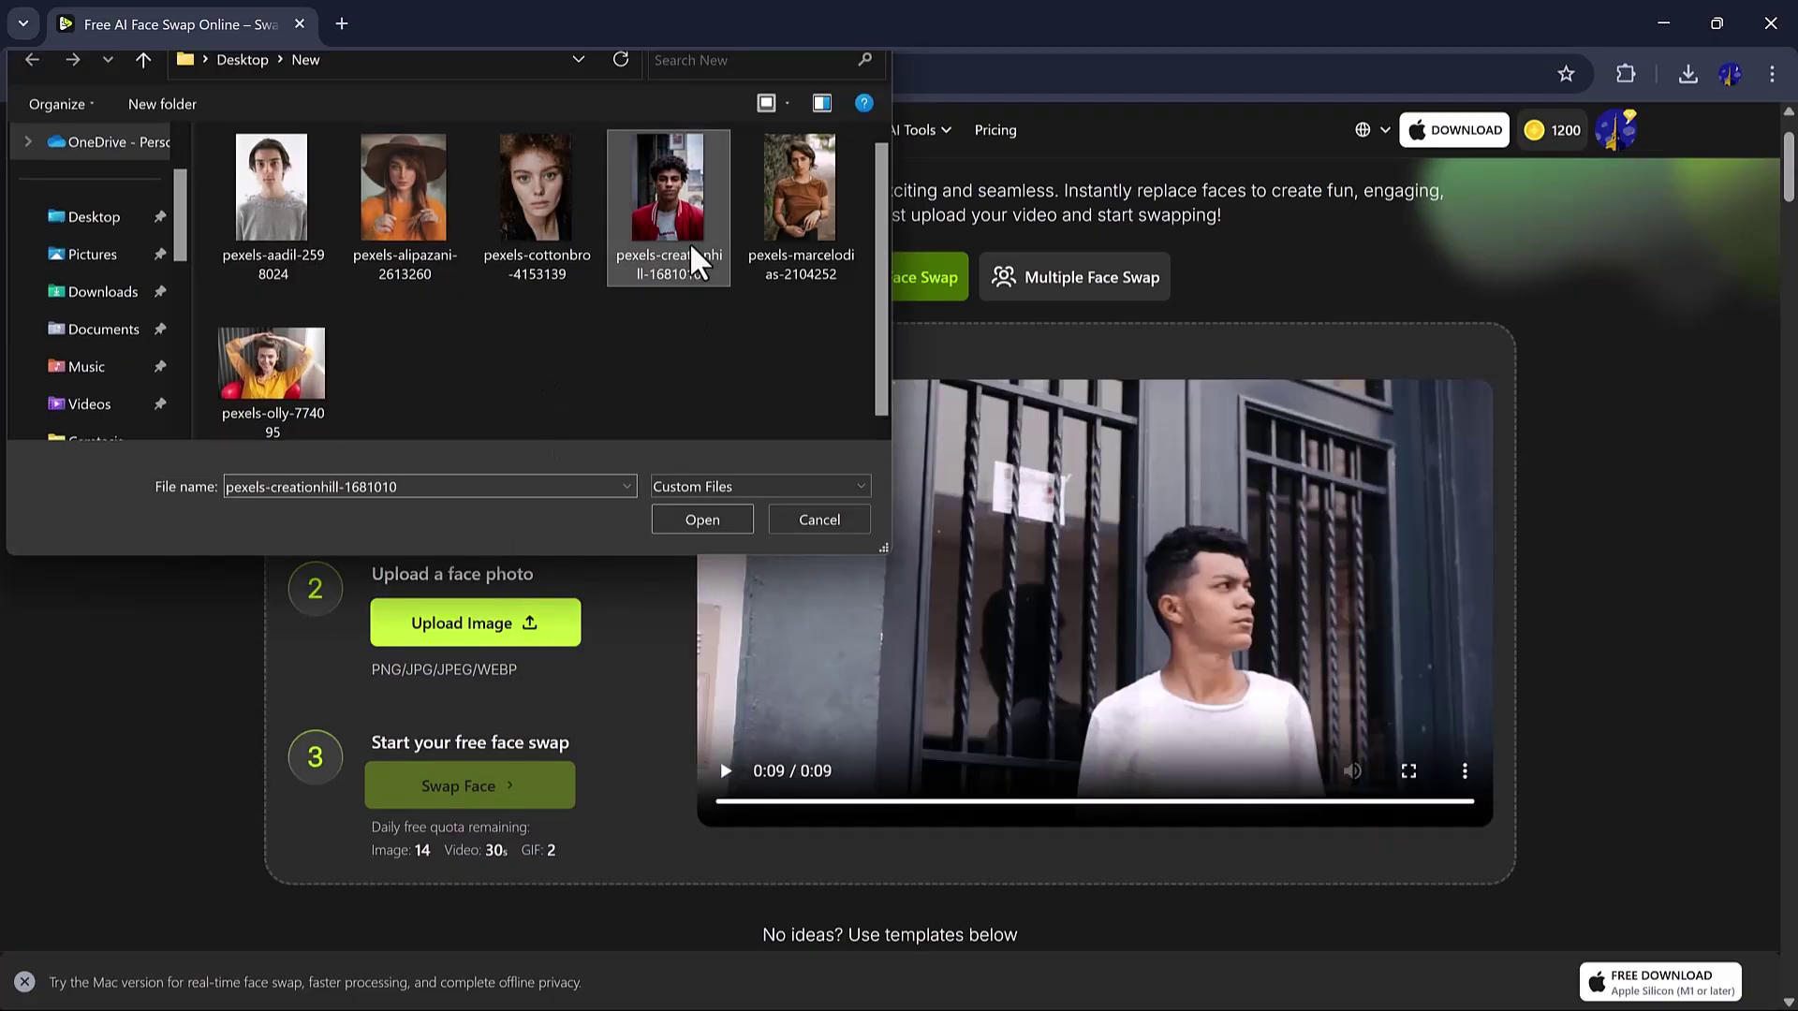
double_click(694, 253)
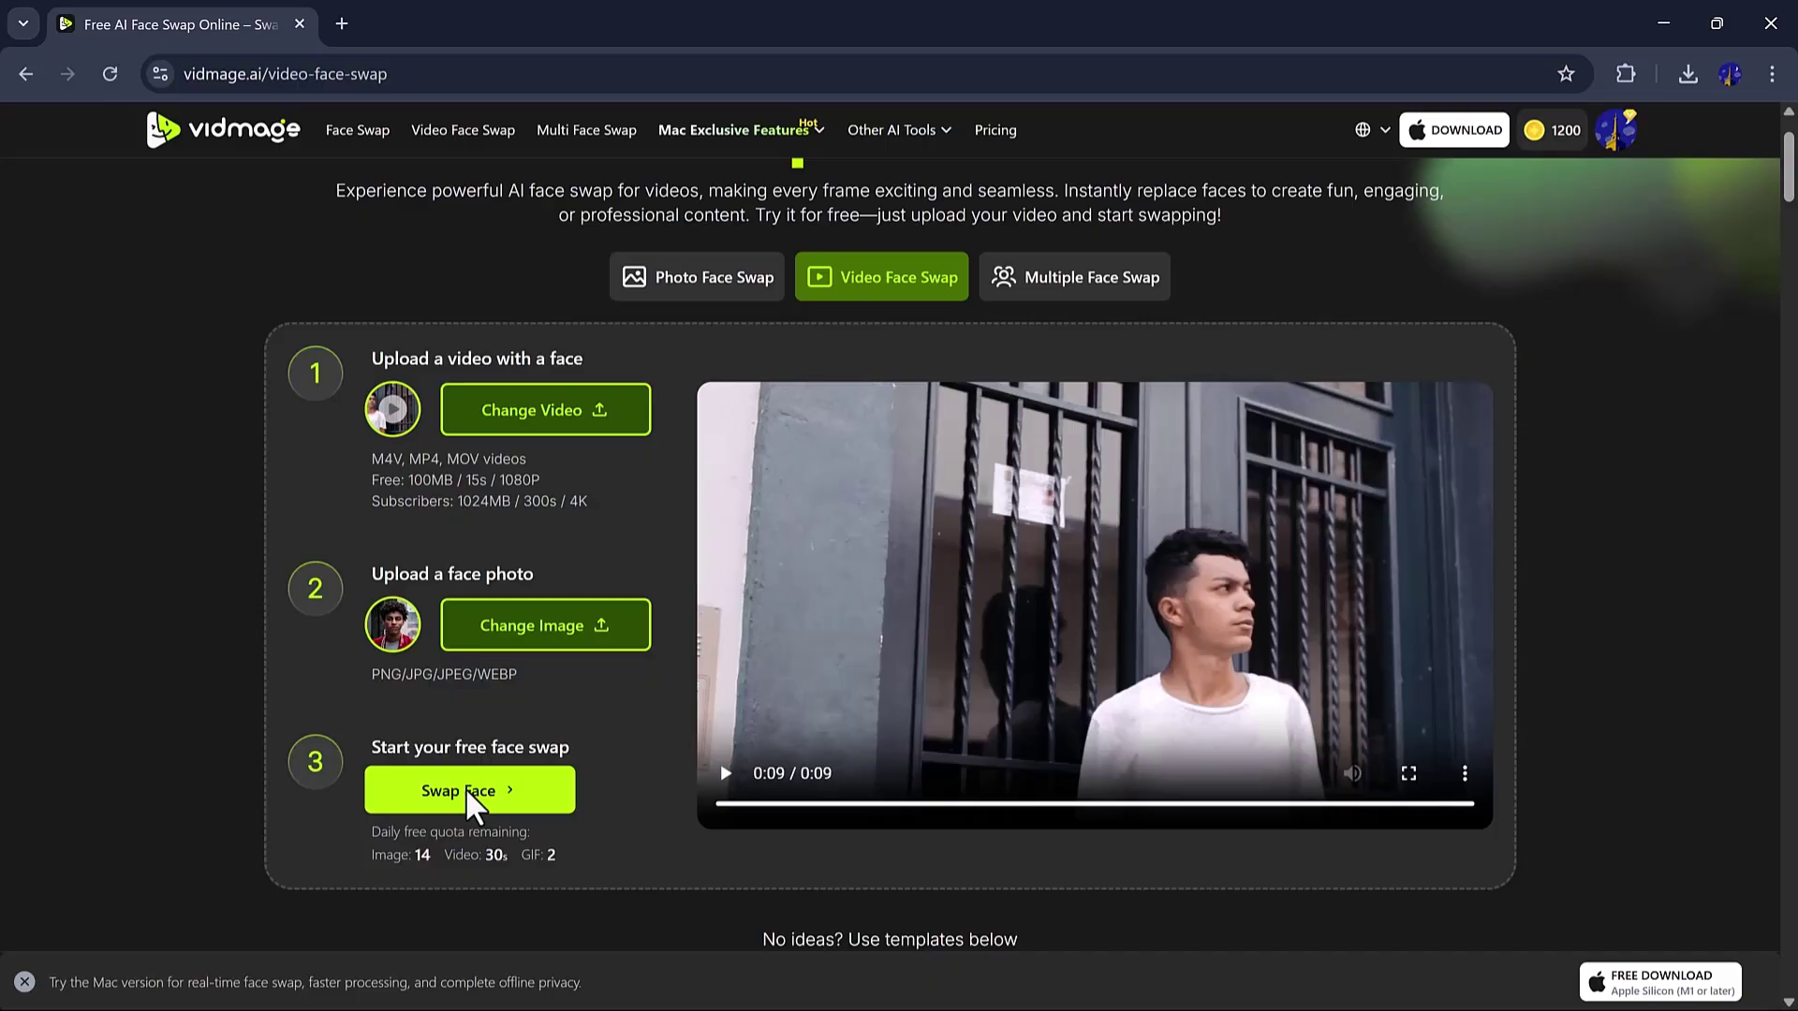
click(481, 828)
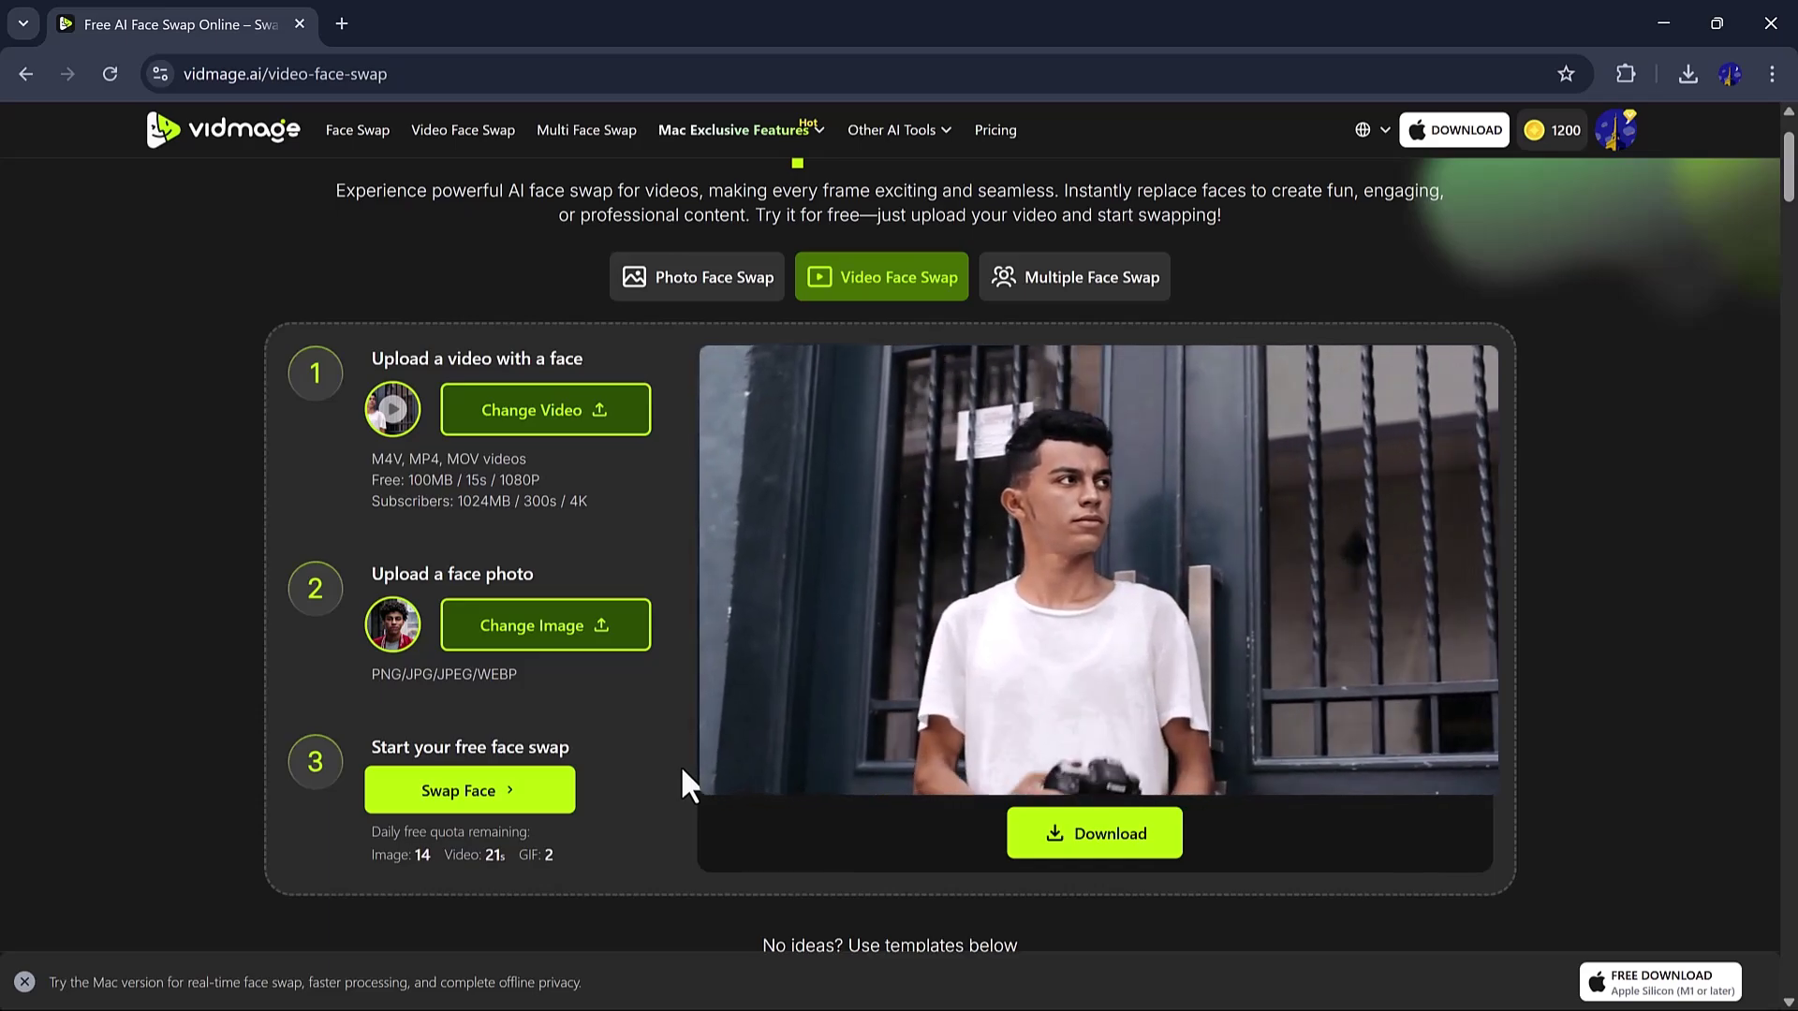
- Give both teal-hoodie people replacement faces, generate the swap, and drag the Before/After slider
click(1001, 277)
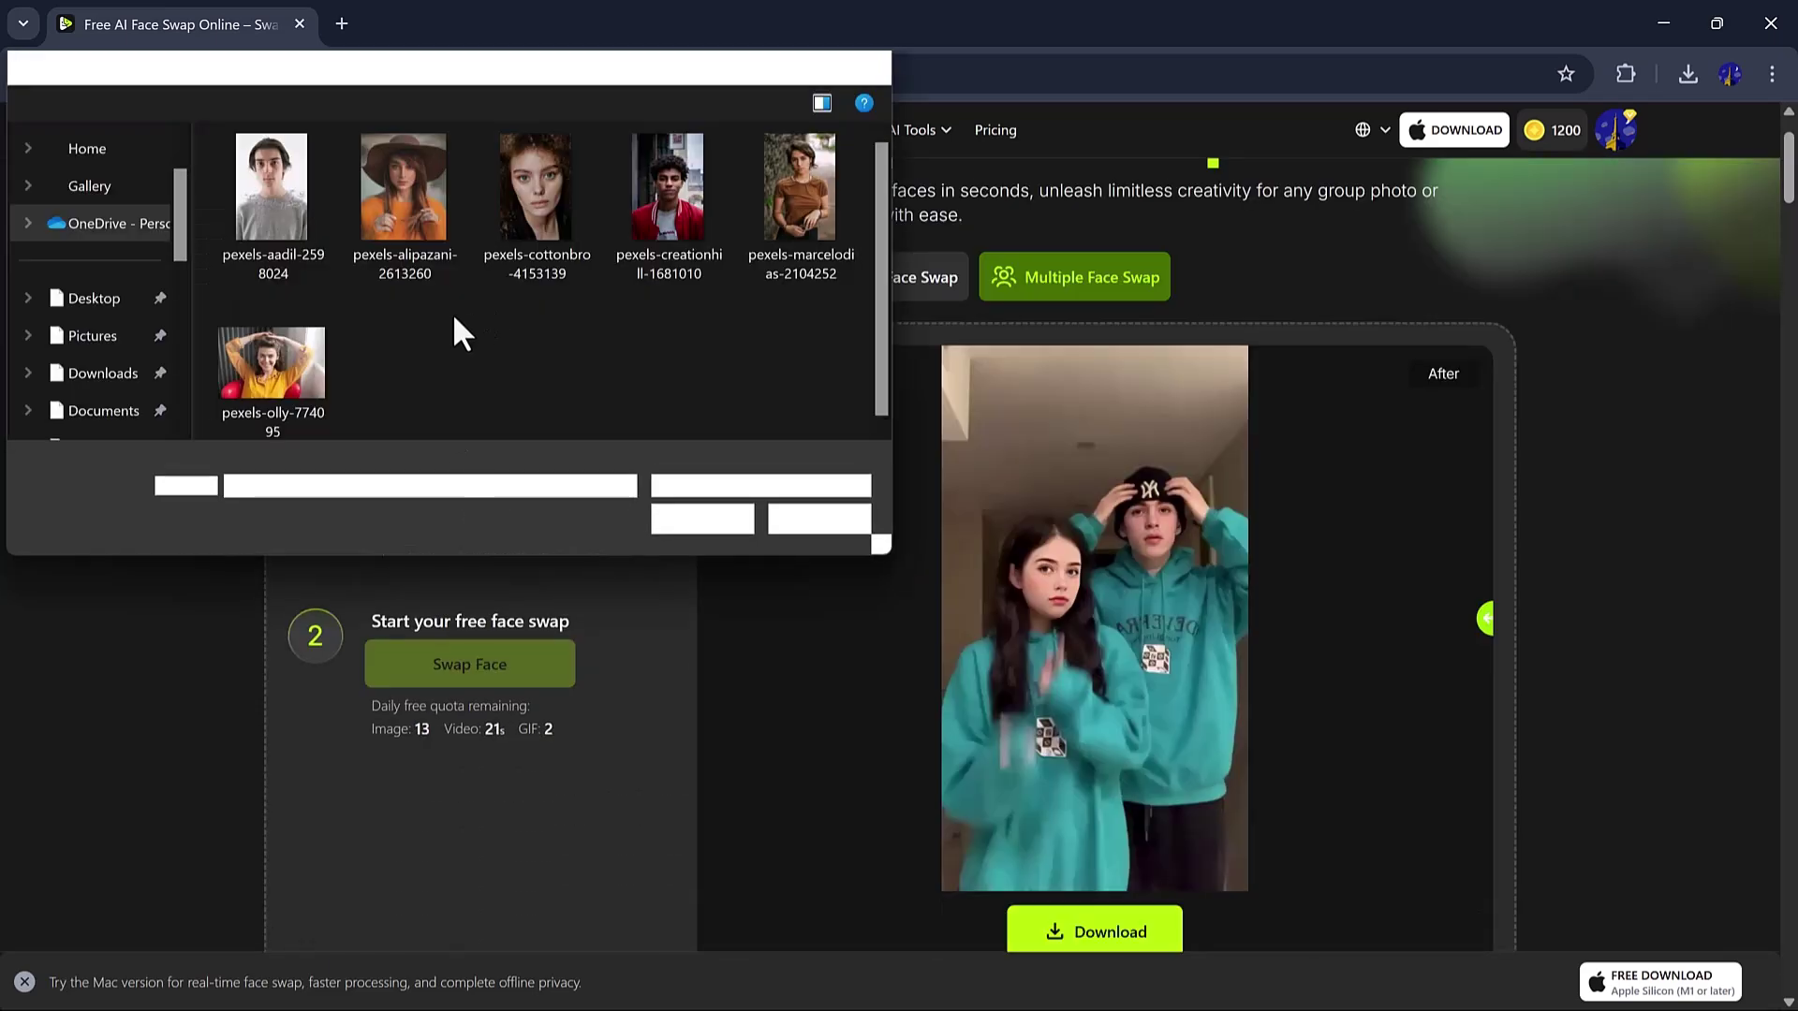
double_click(781, 257)
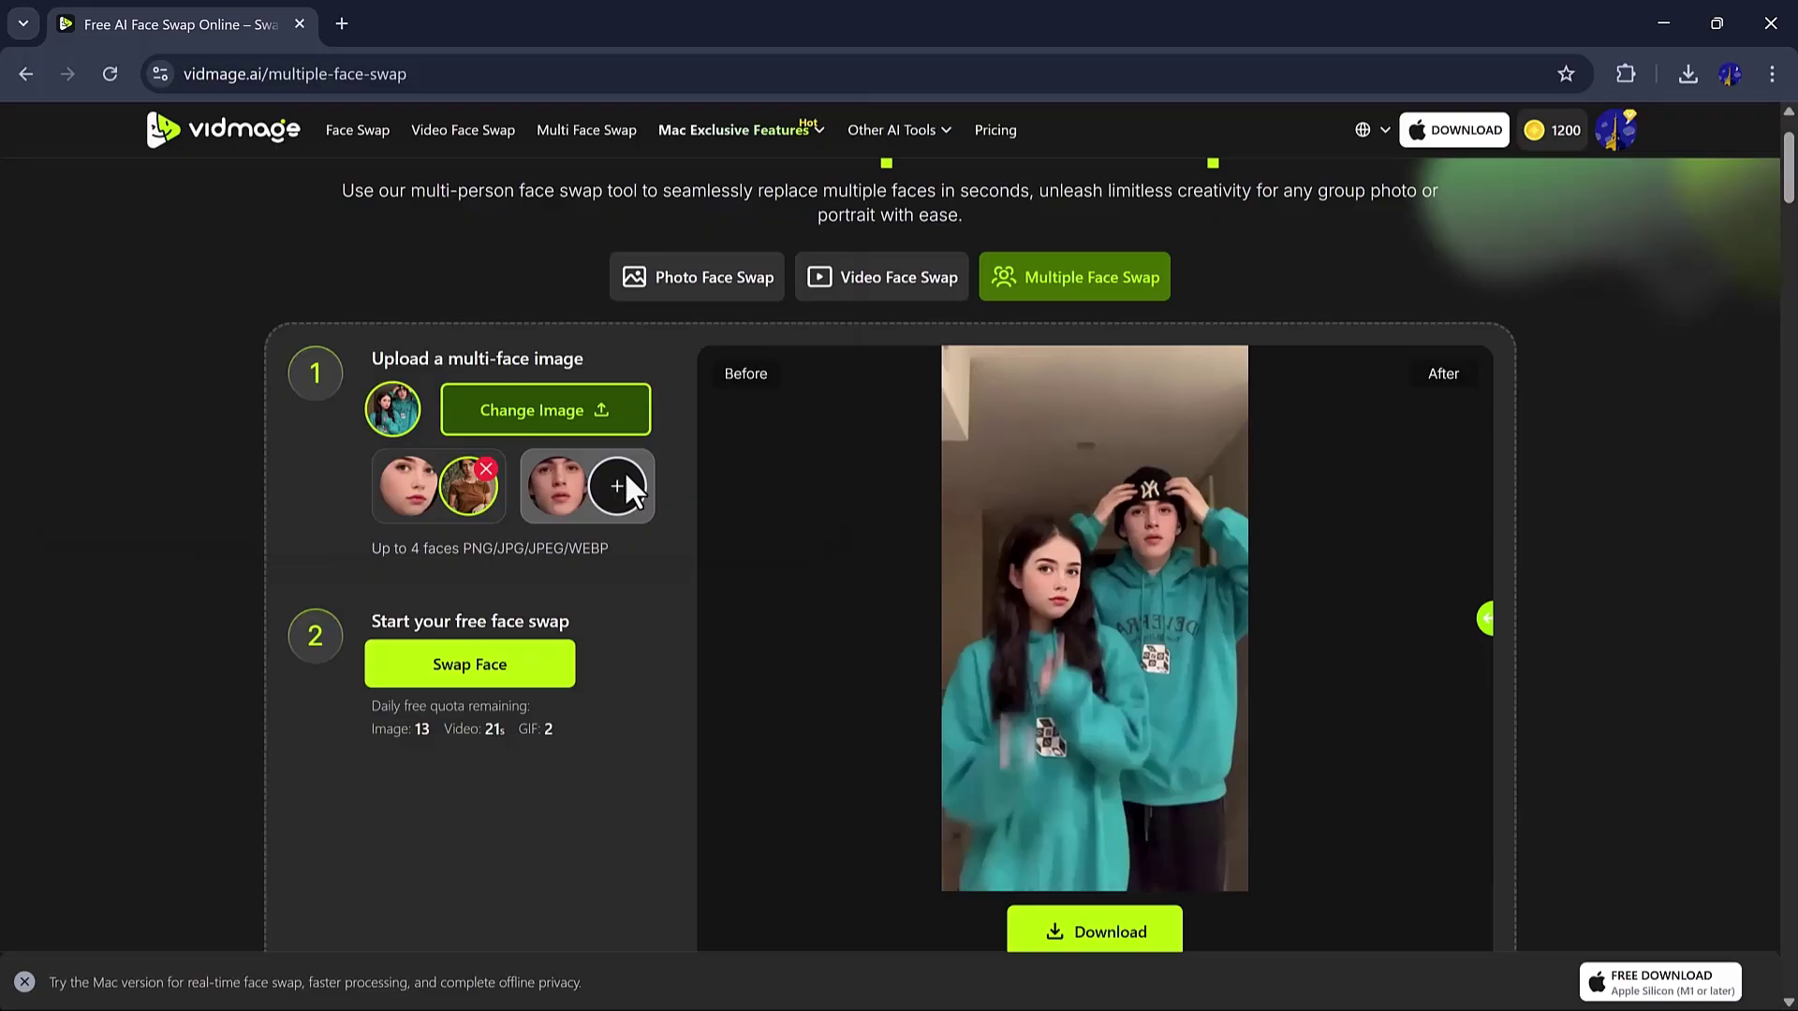
click(619, 487)
double_click(668, 235)
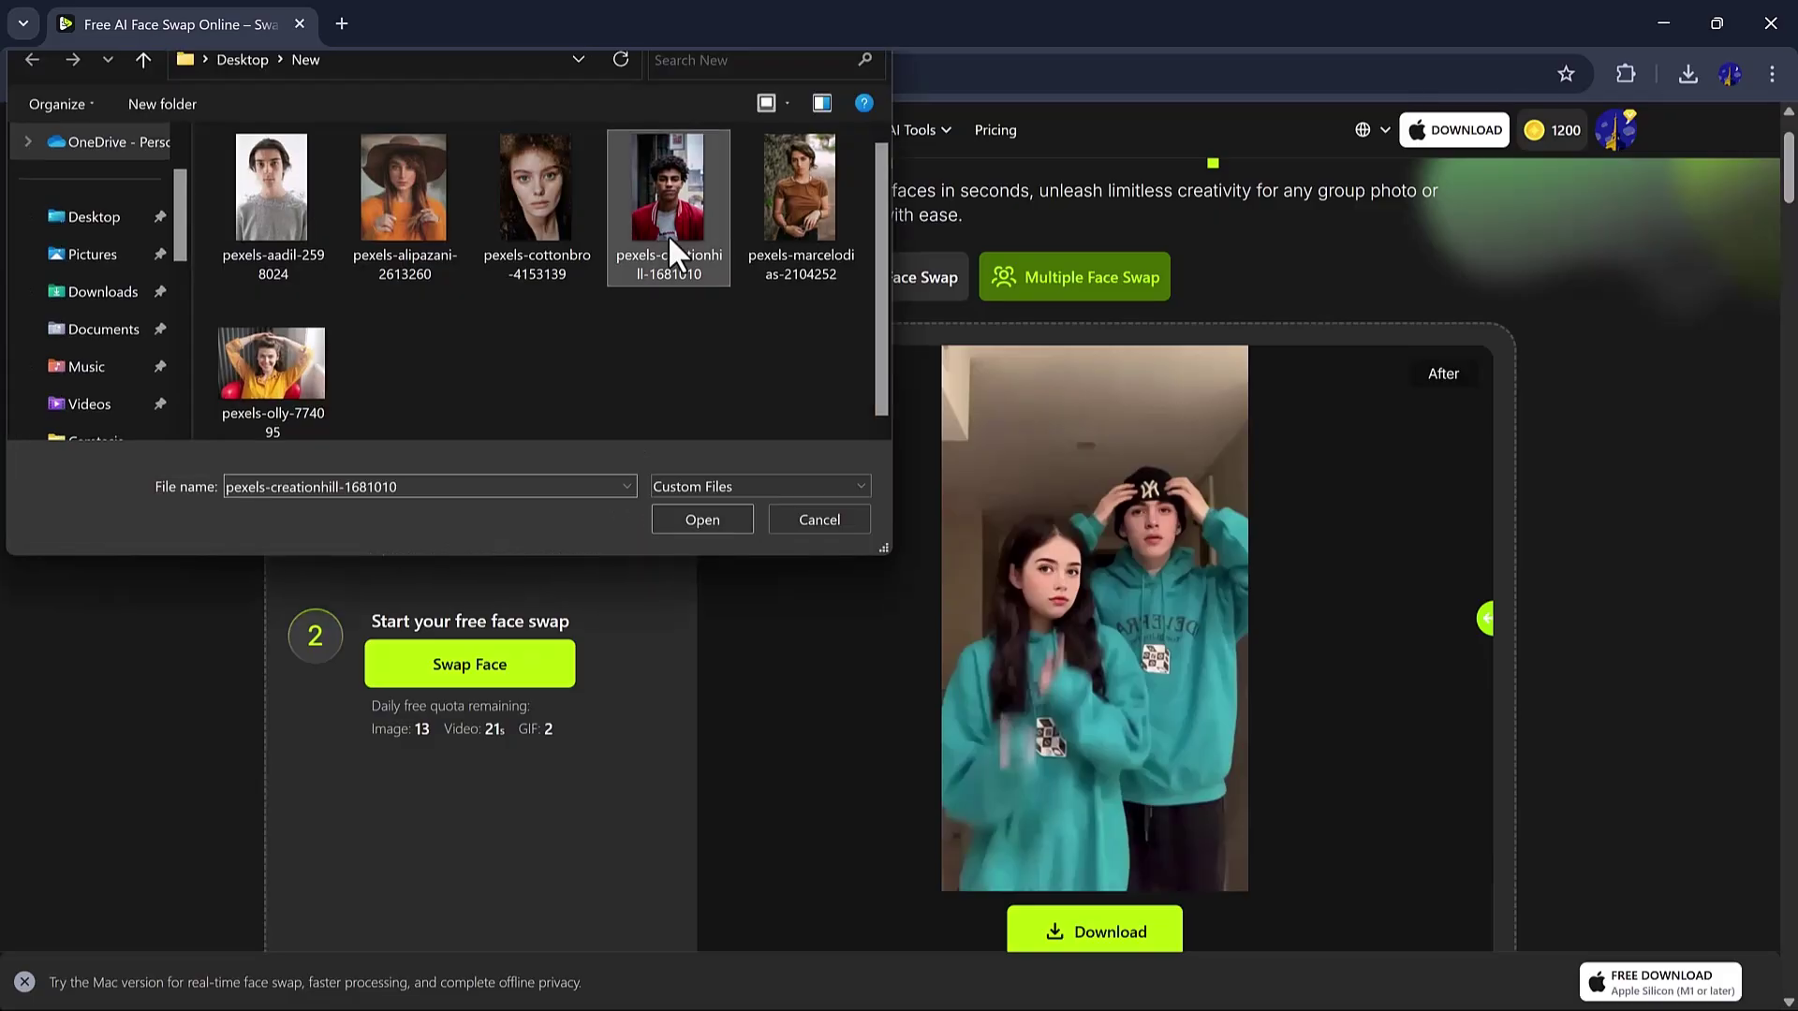
click(469, 664)
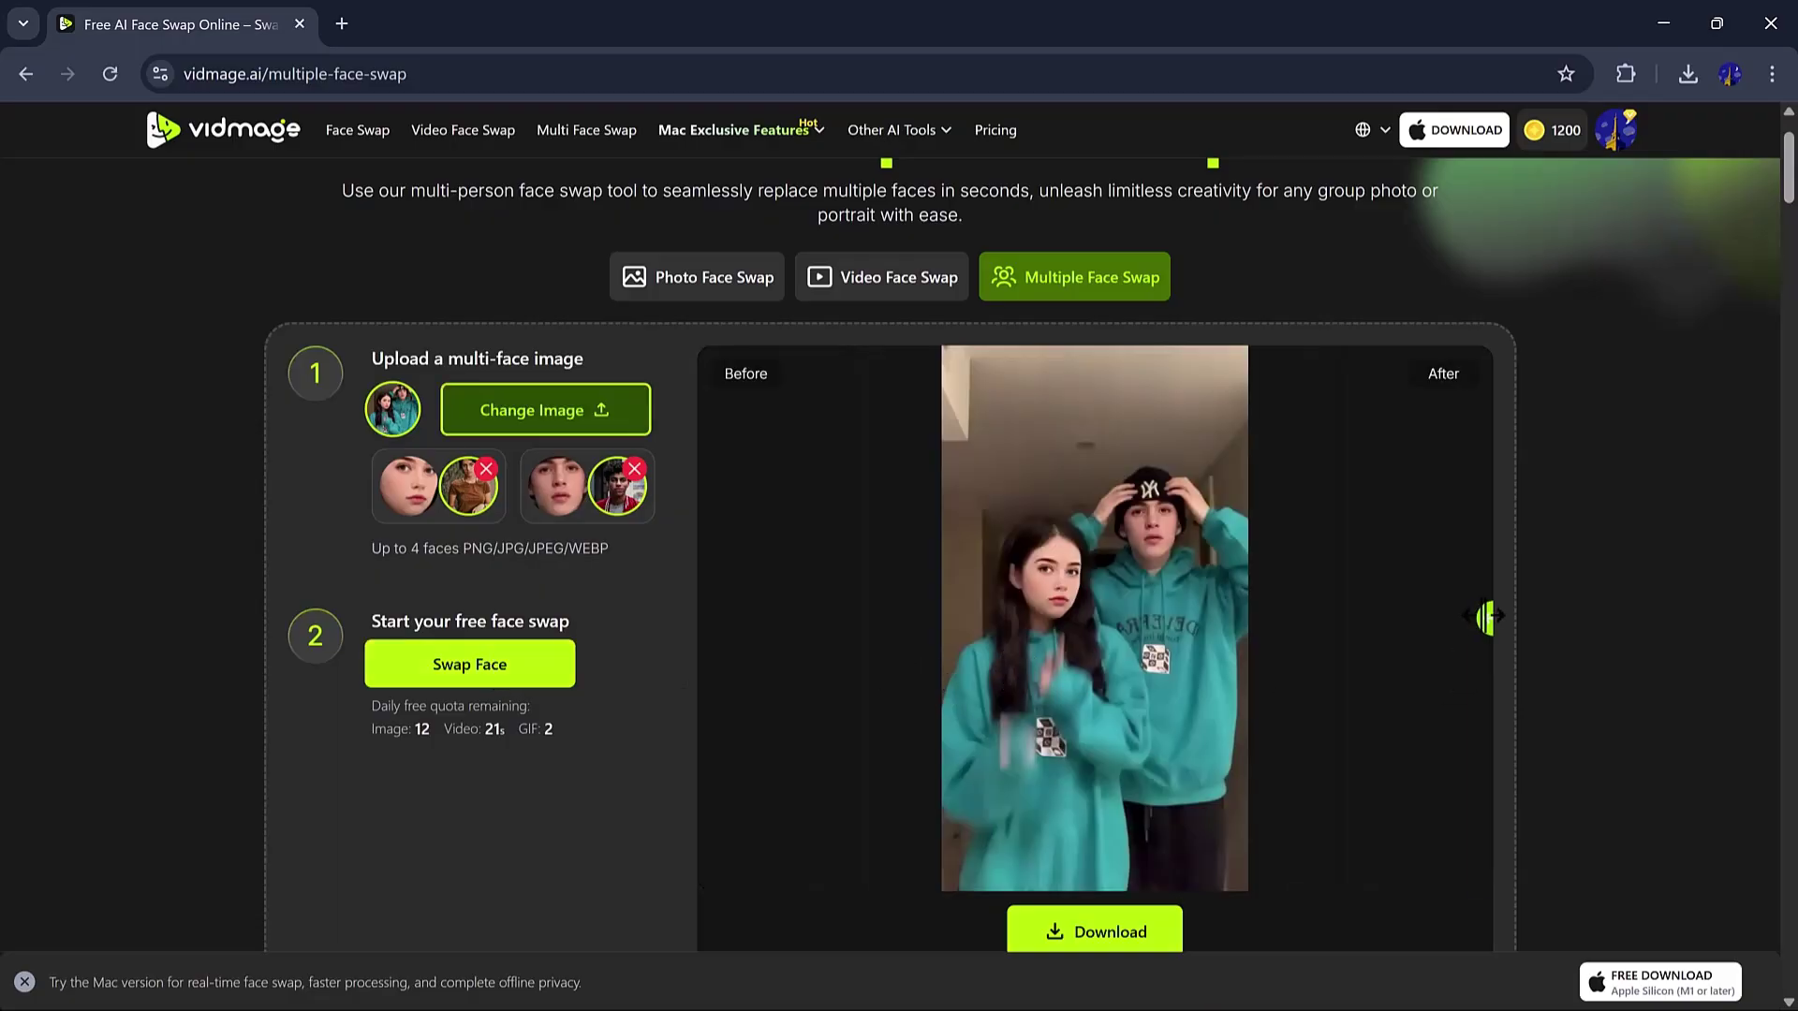
mouse_move(1487, 615)
mouse_down()
mouse_move(773, 618)
mouse_move(1328, 623)
mouse_up()
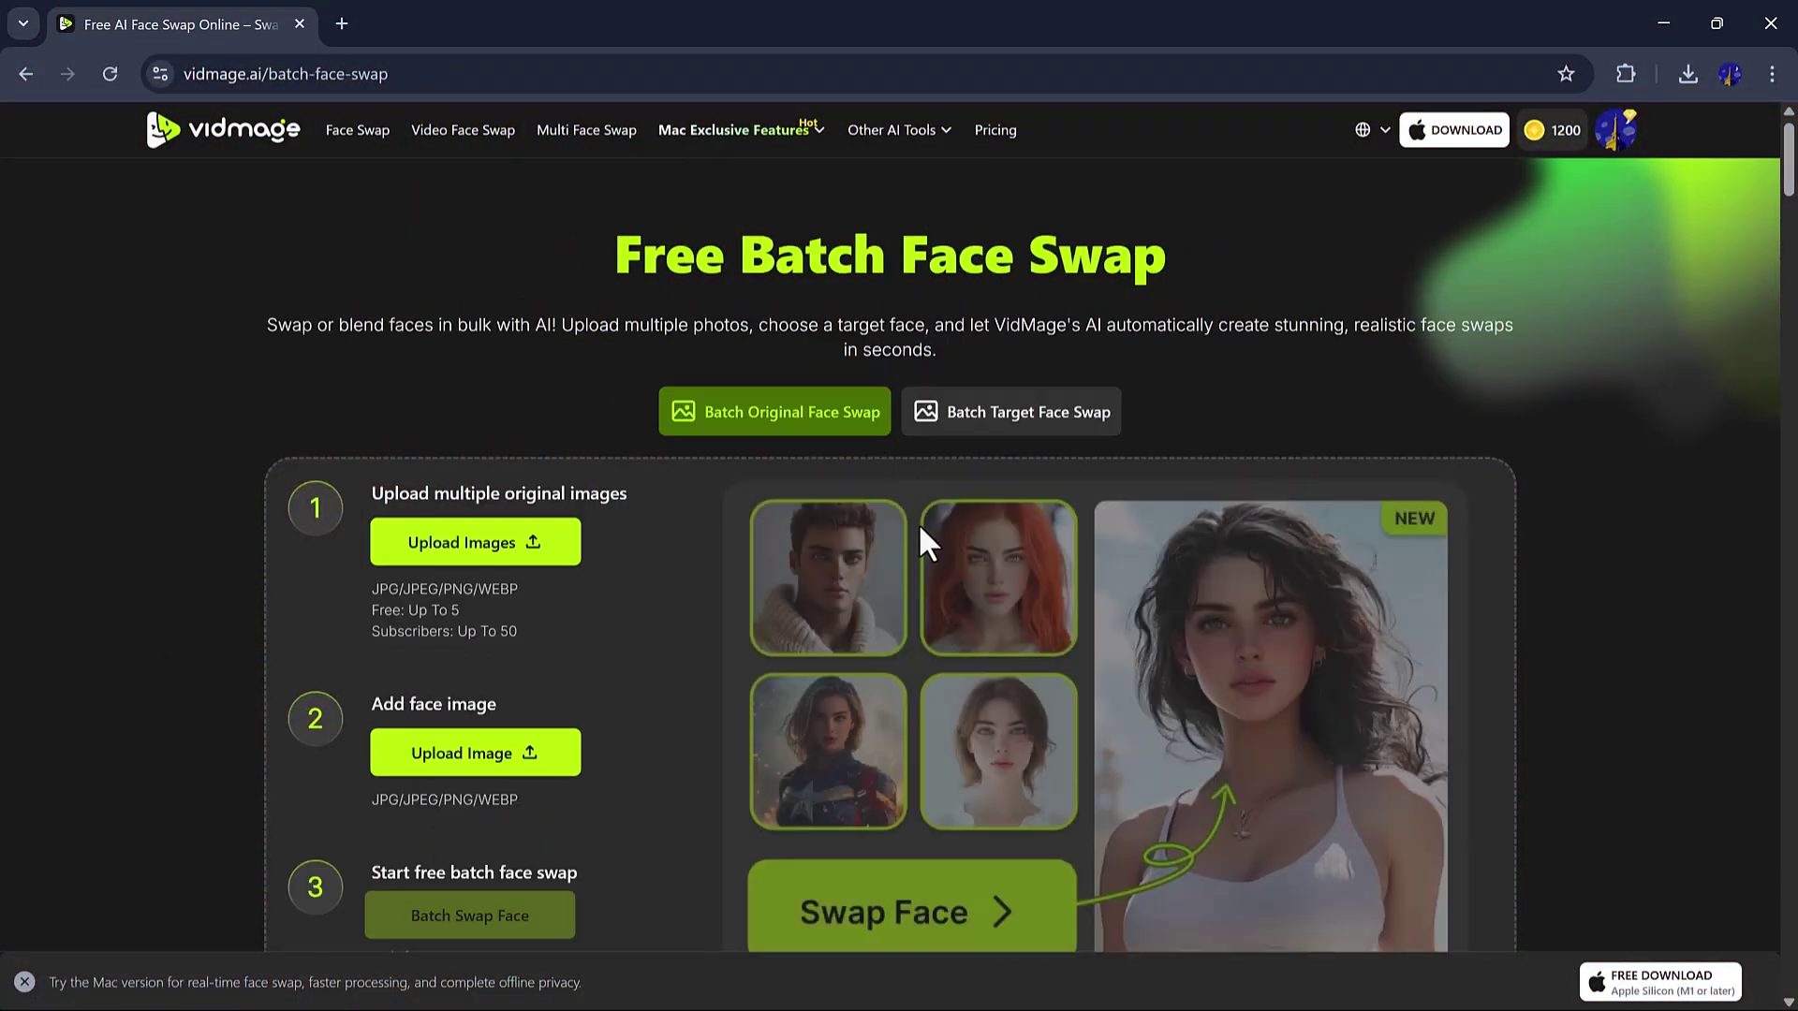
scroll(923, 538, down, 1)
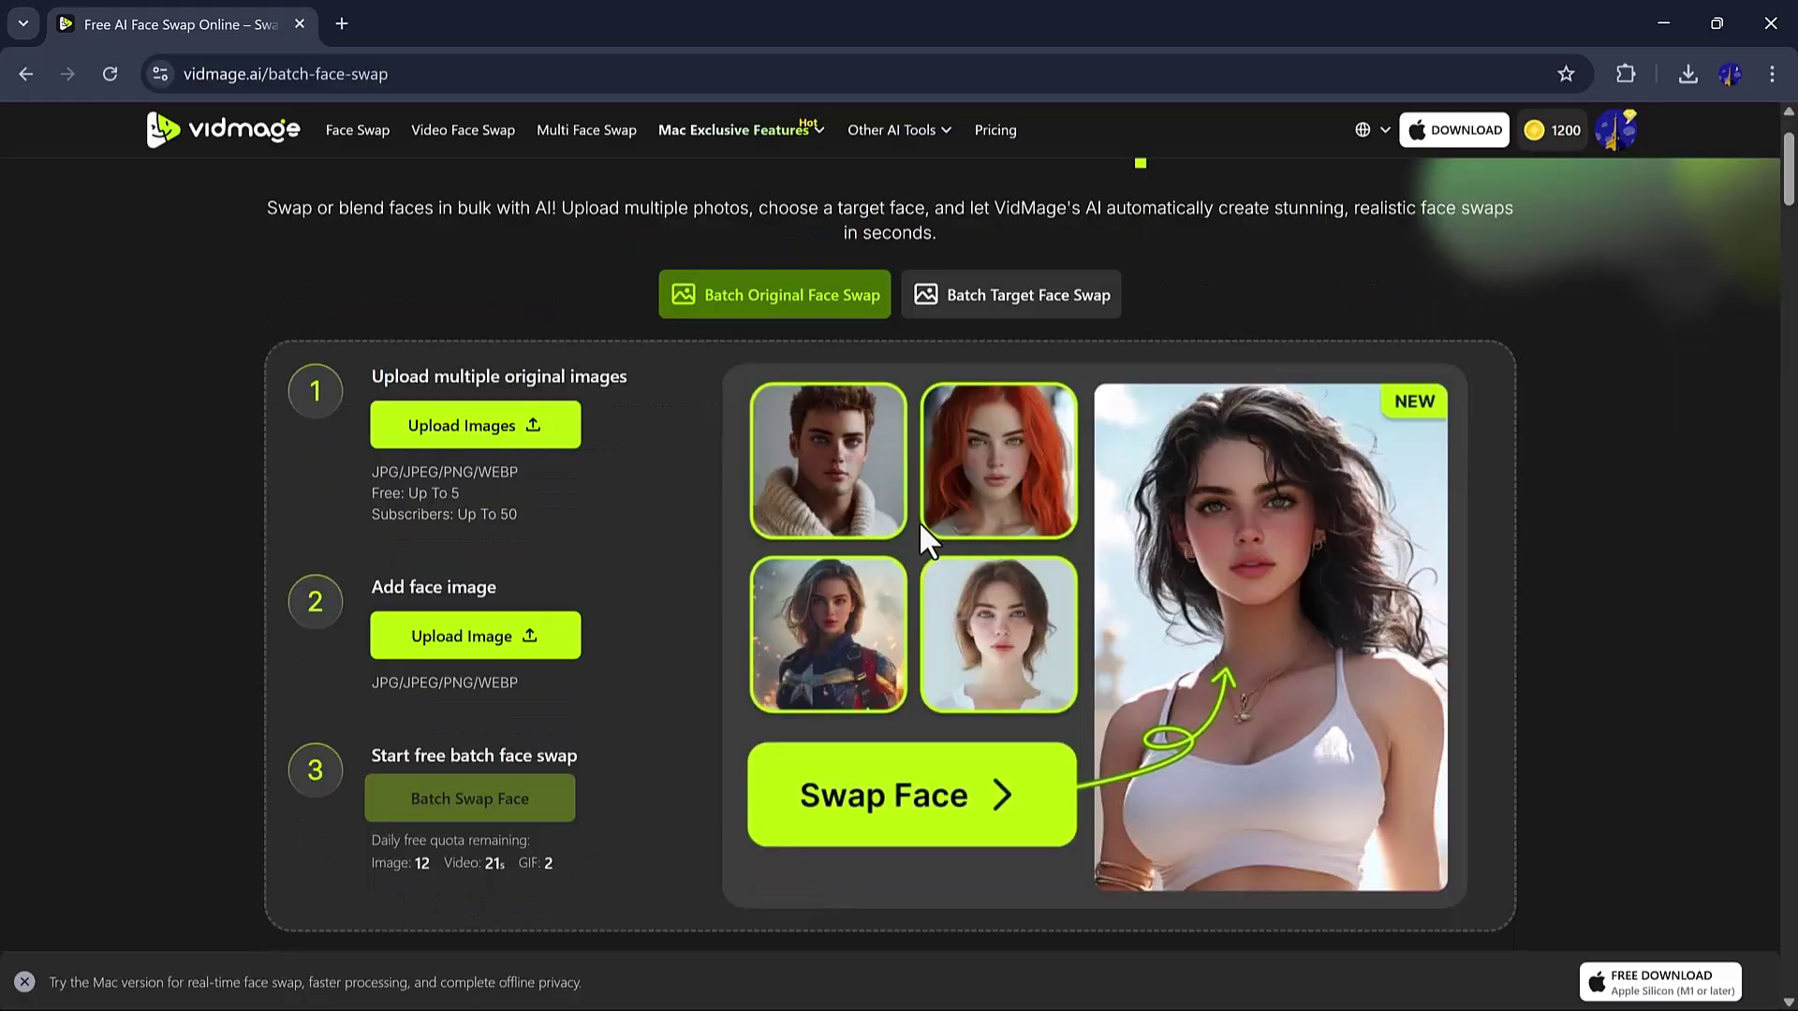
- Upload four original photos and the arms-raised olly face, then run Batch Swap Face
click(499, 438)
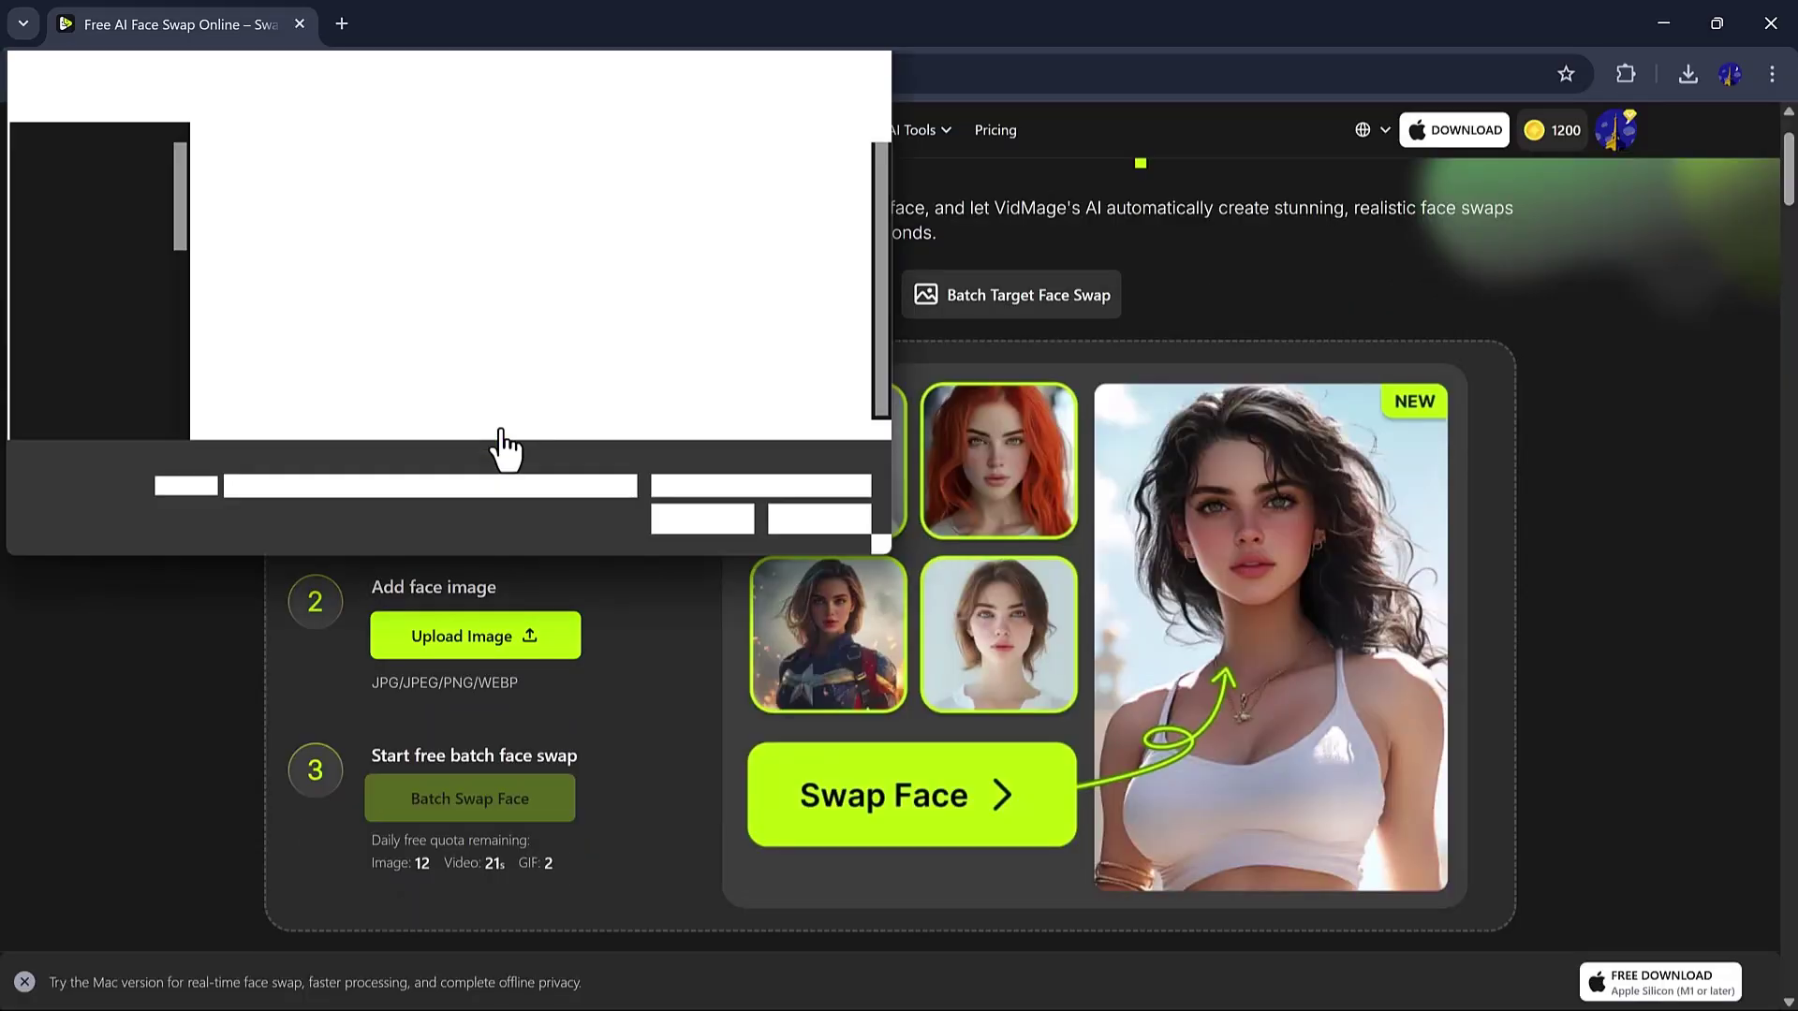
drag(804, 352, 443, 206)
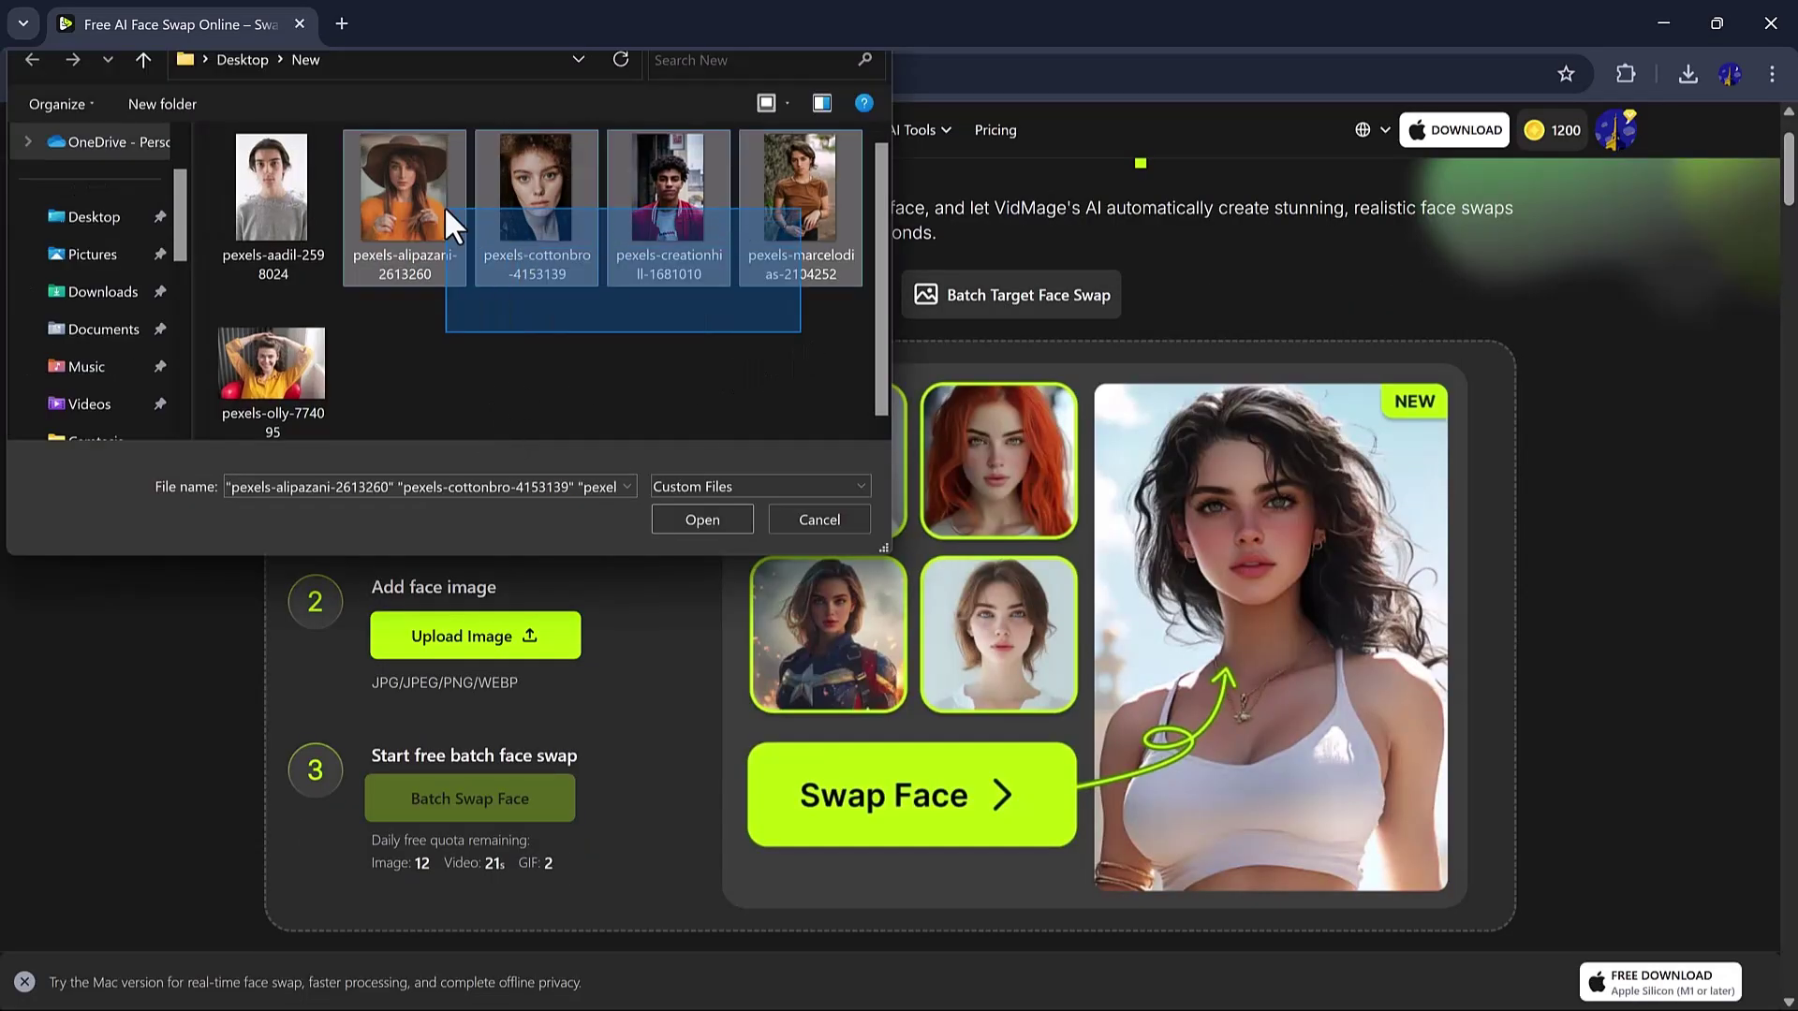
click(737, 520)
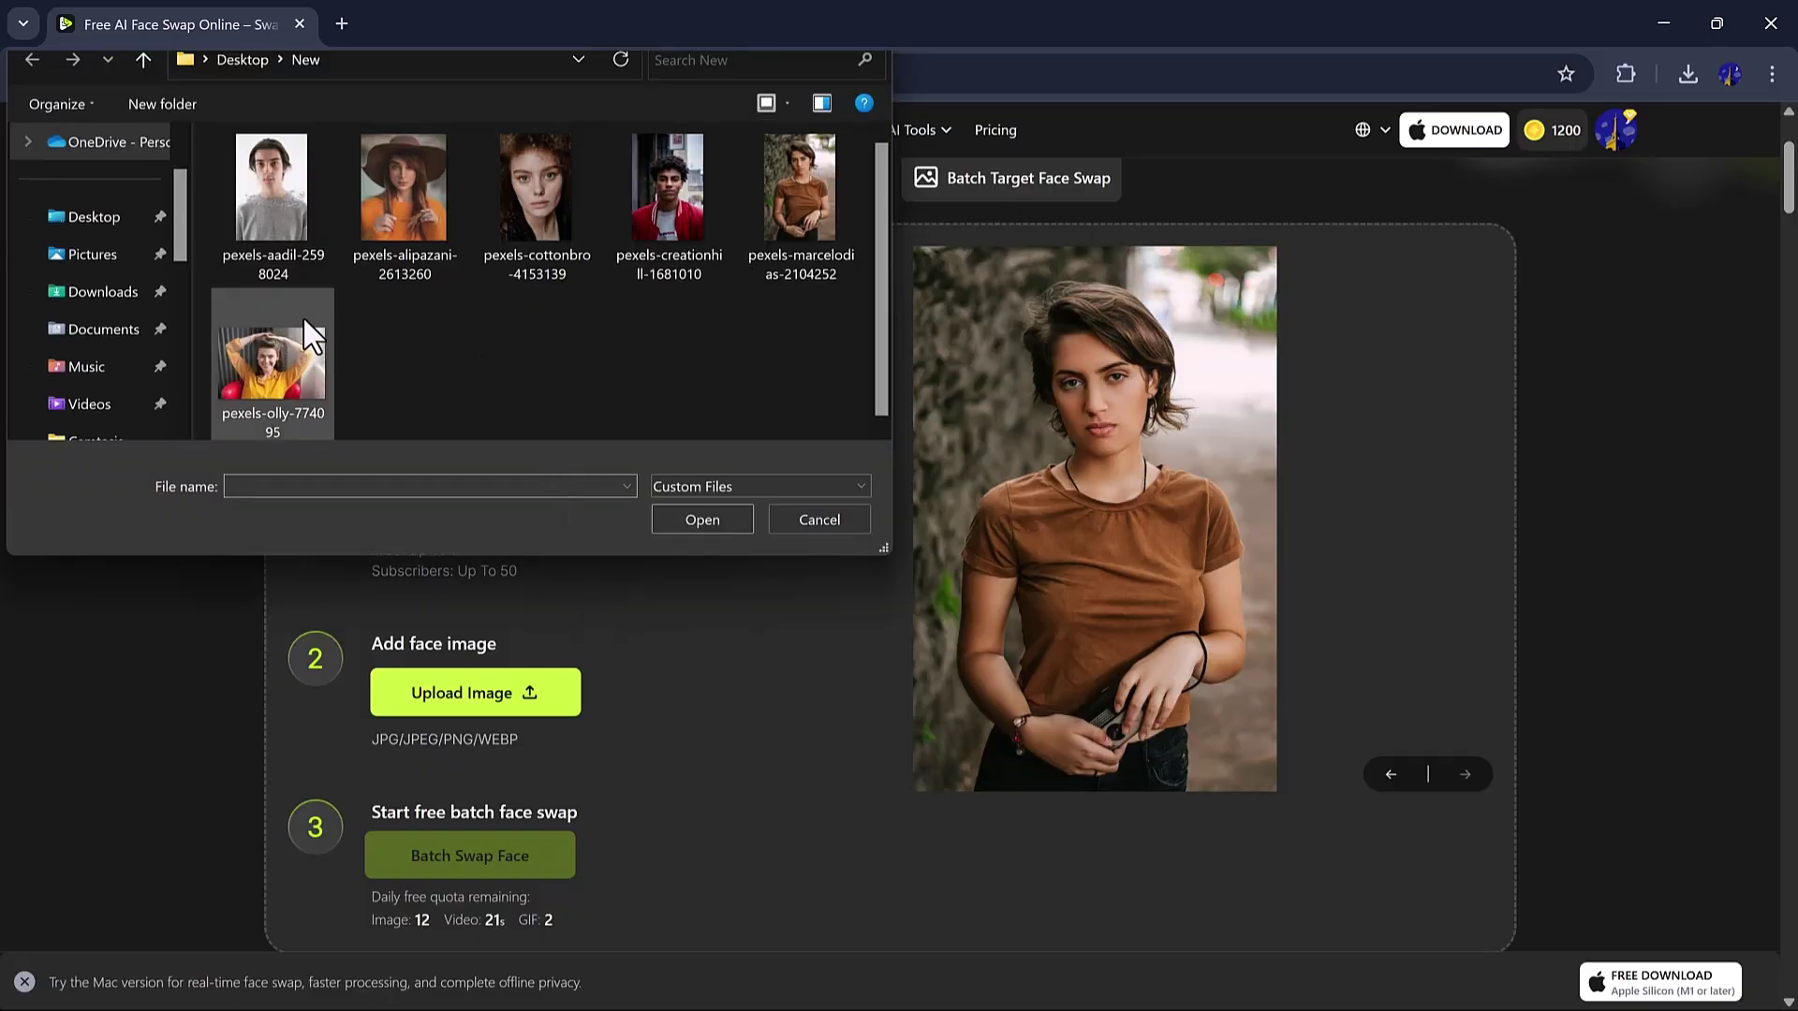
double_click(280, 349)
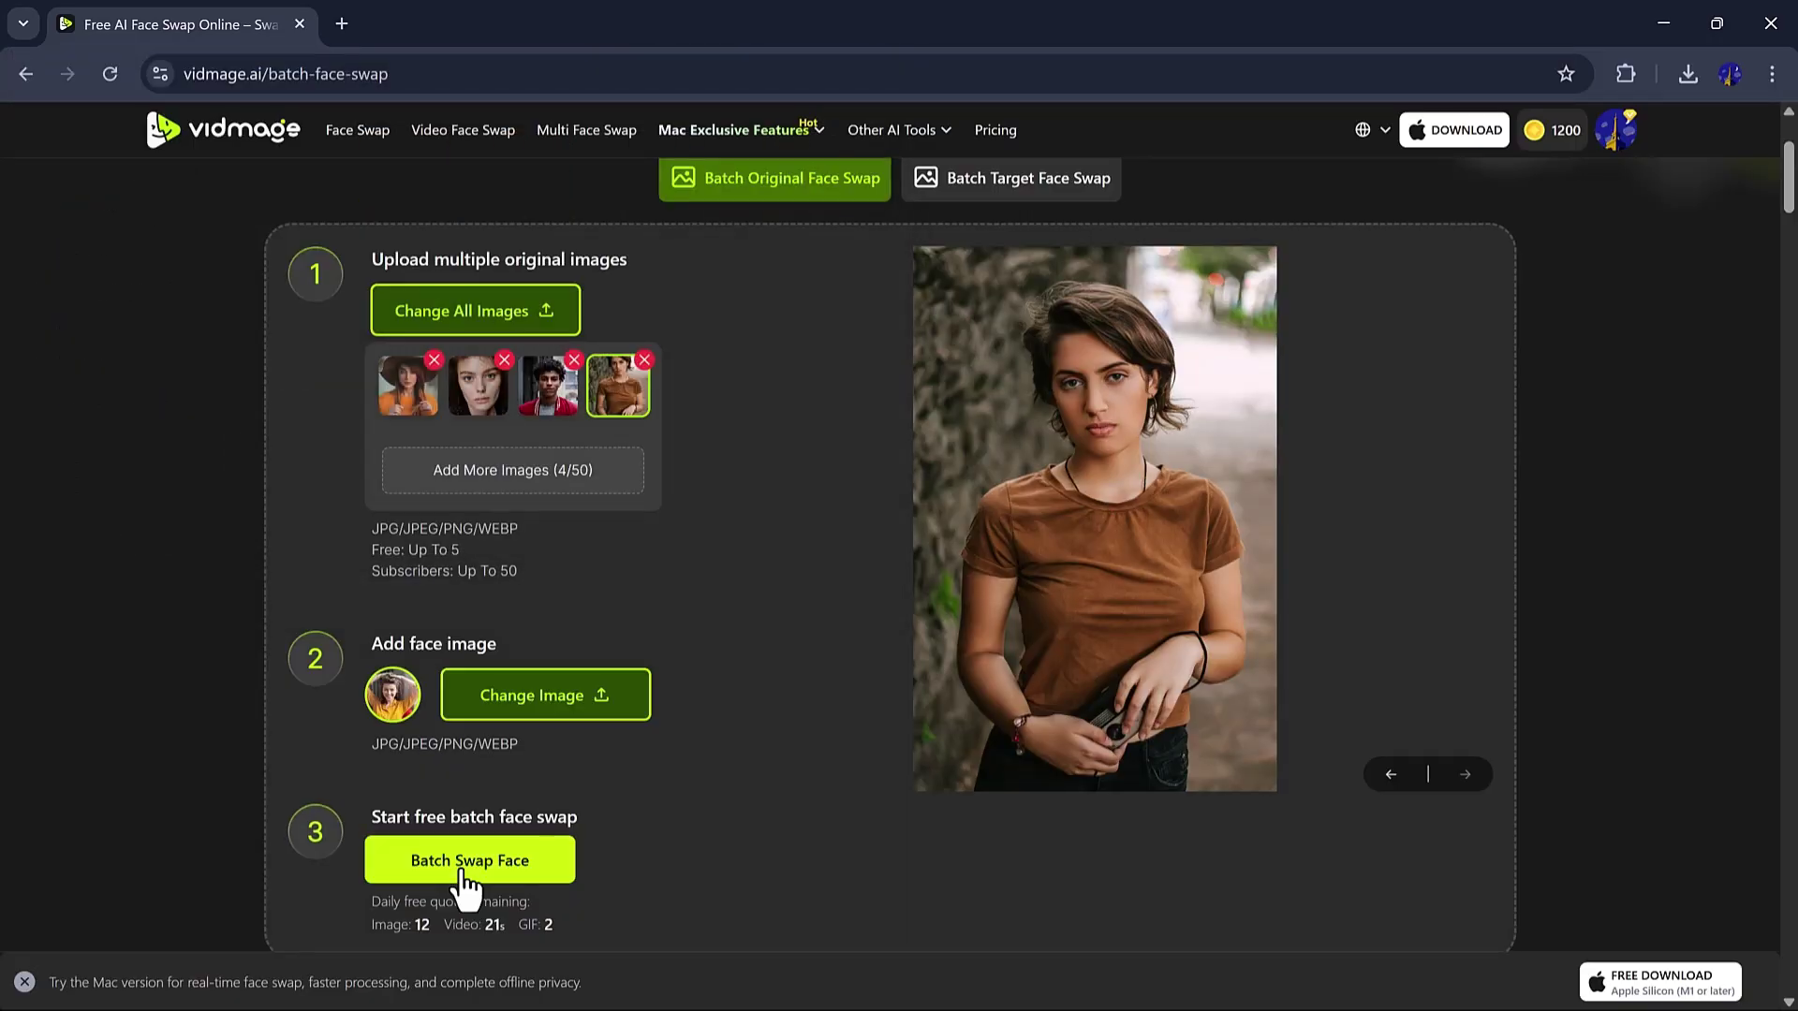
click(464, 874)
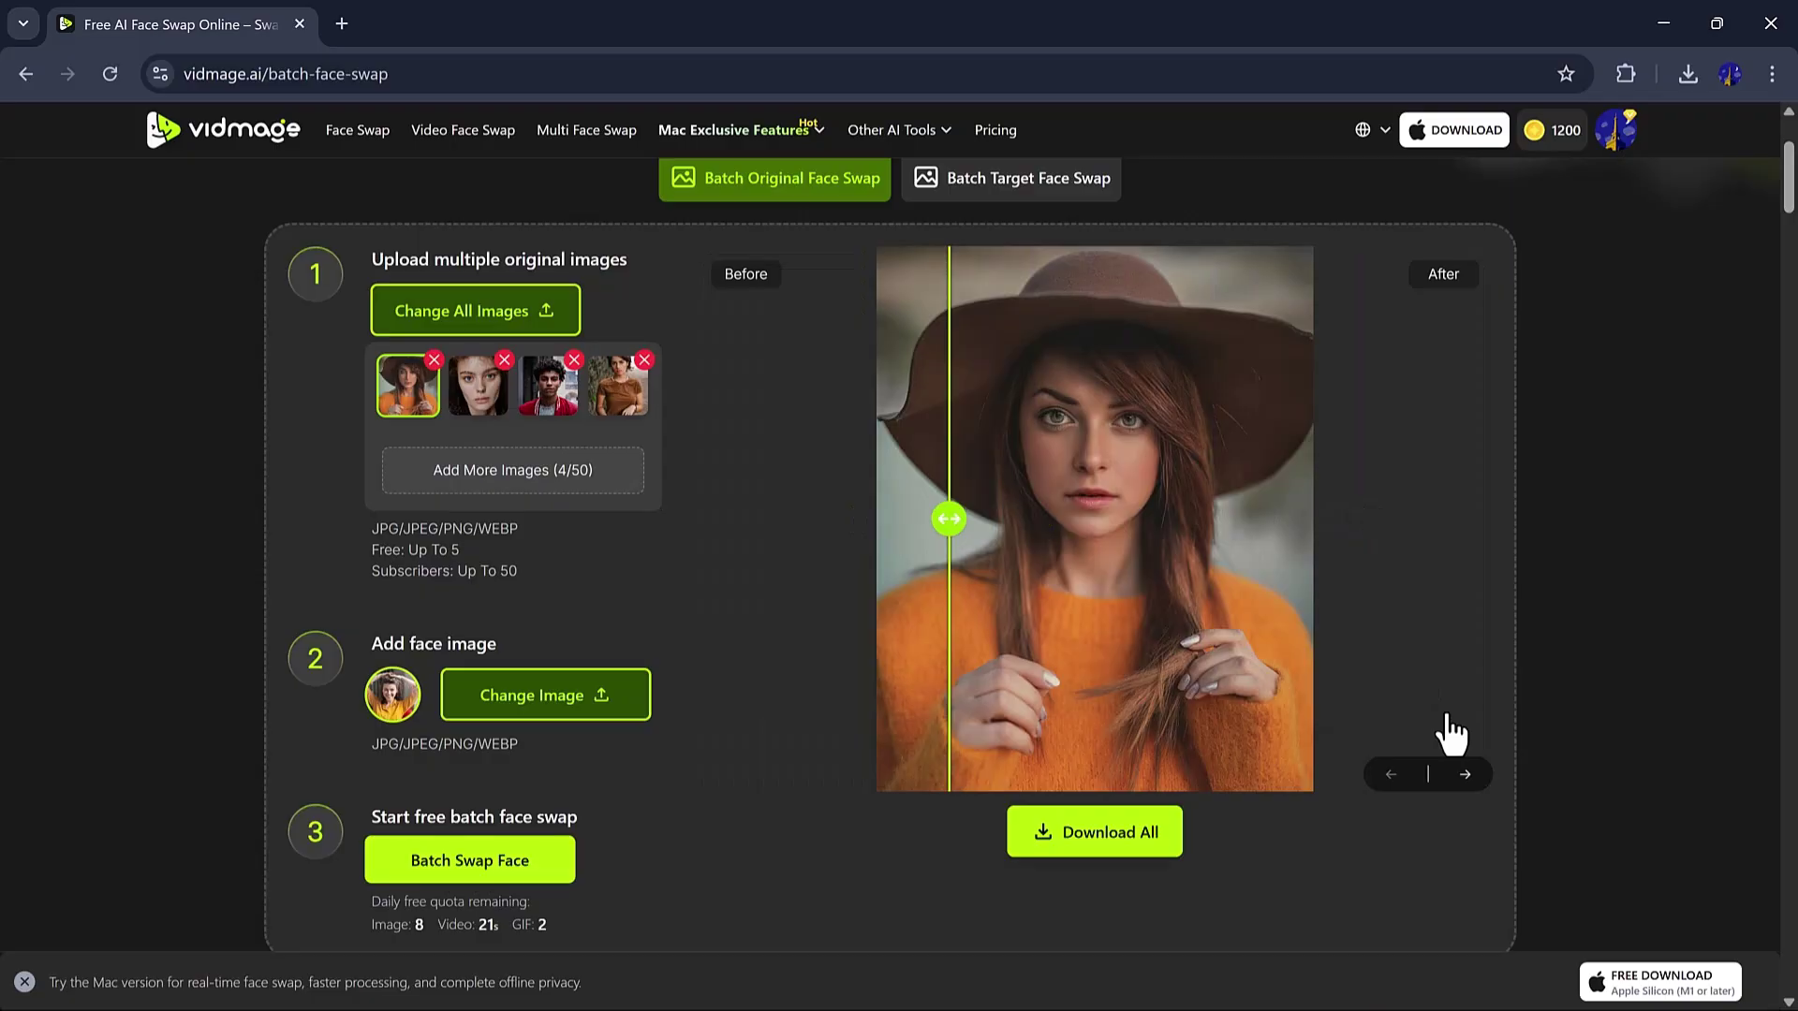
- Step ahead to the last swapped result and shift its before/after divider back and forth
click(1466, 773)
double_click(1465, 775)
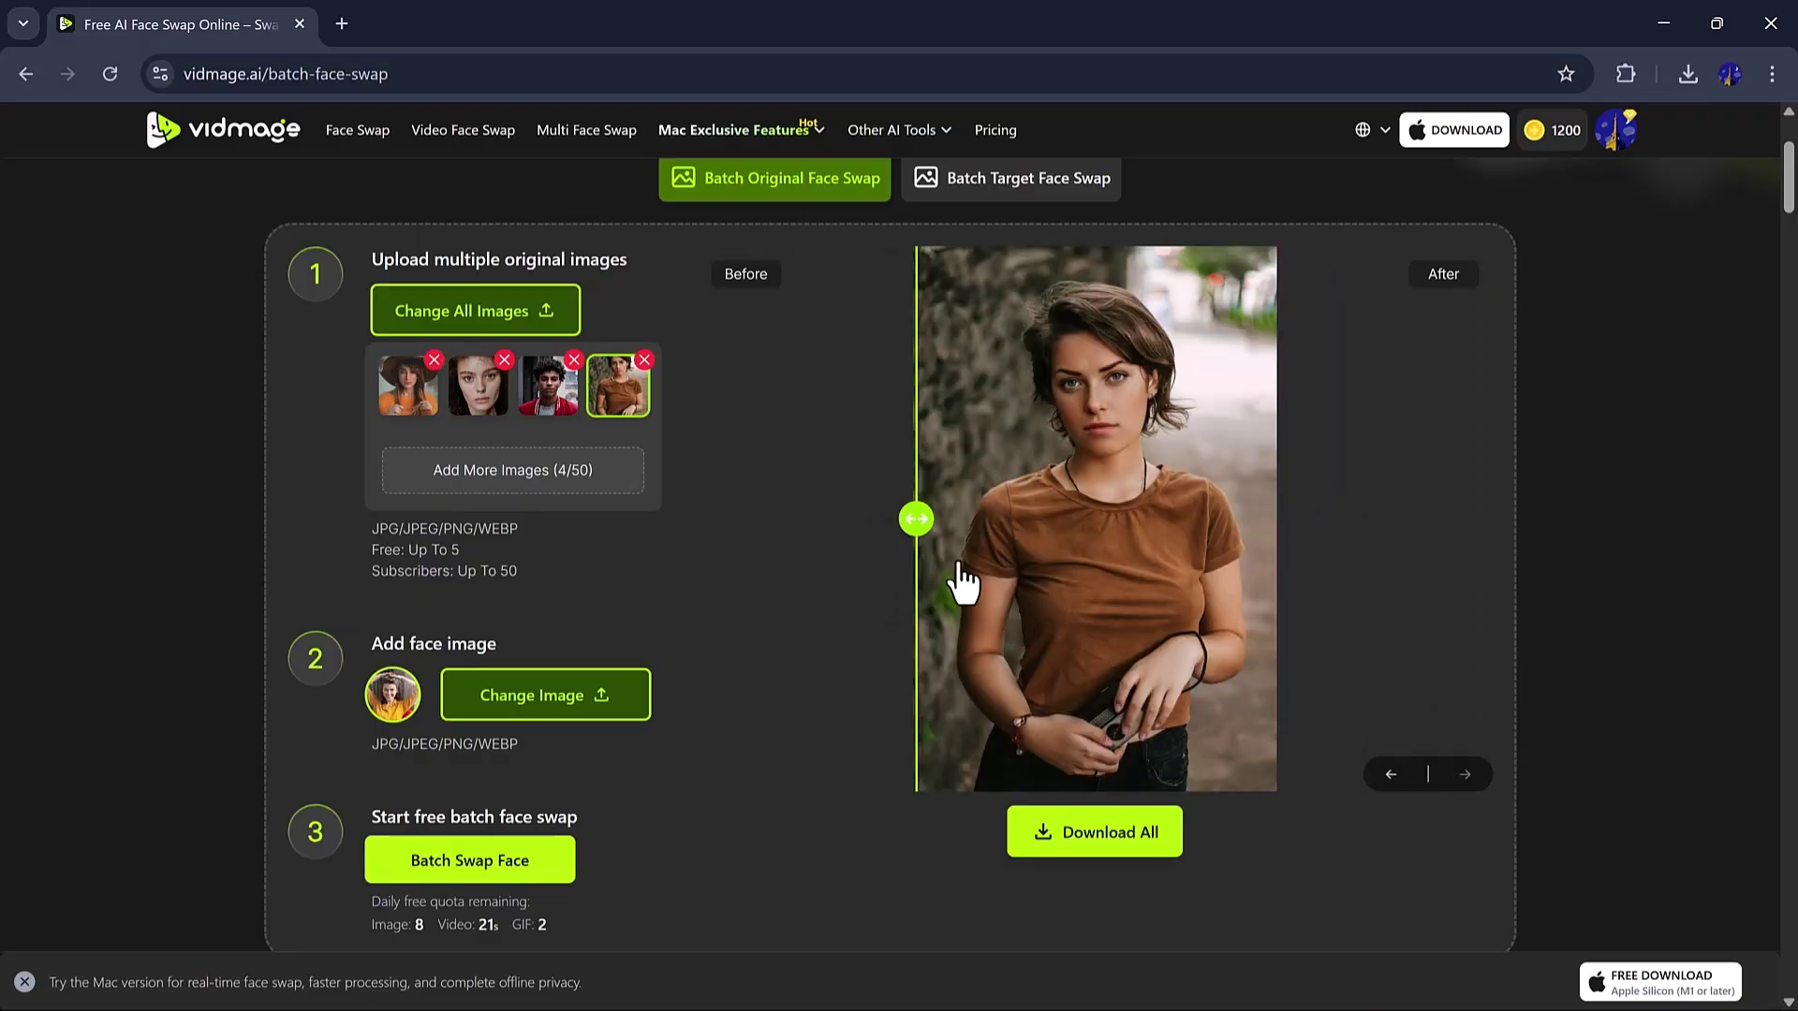
click(1395, 518)
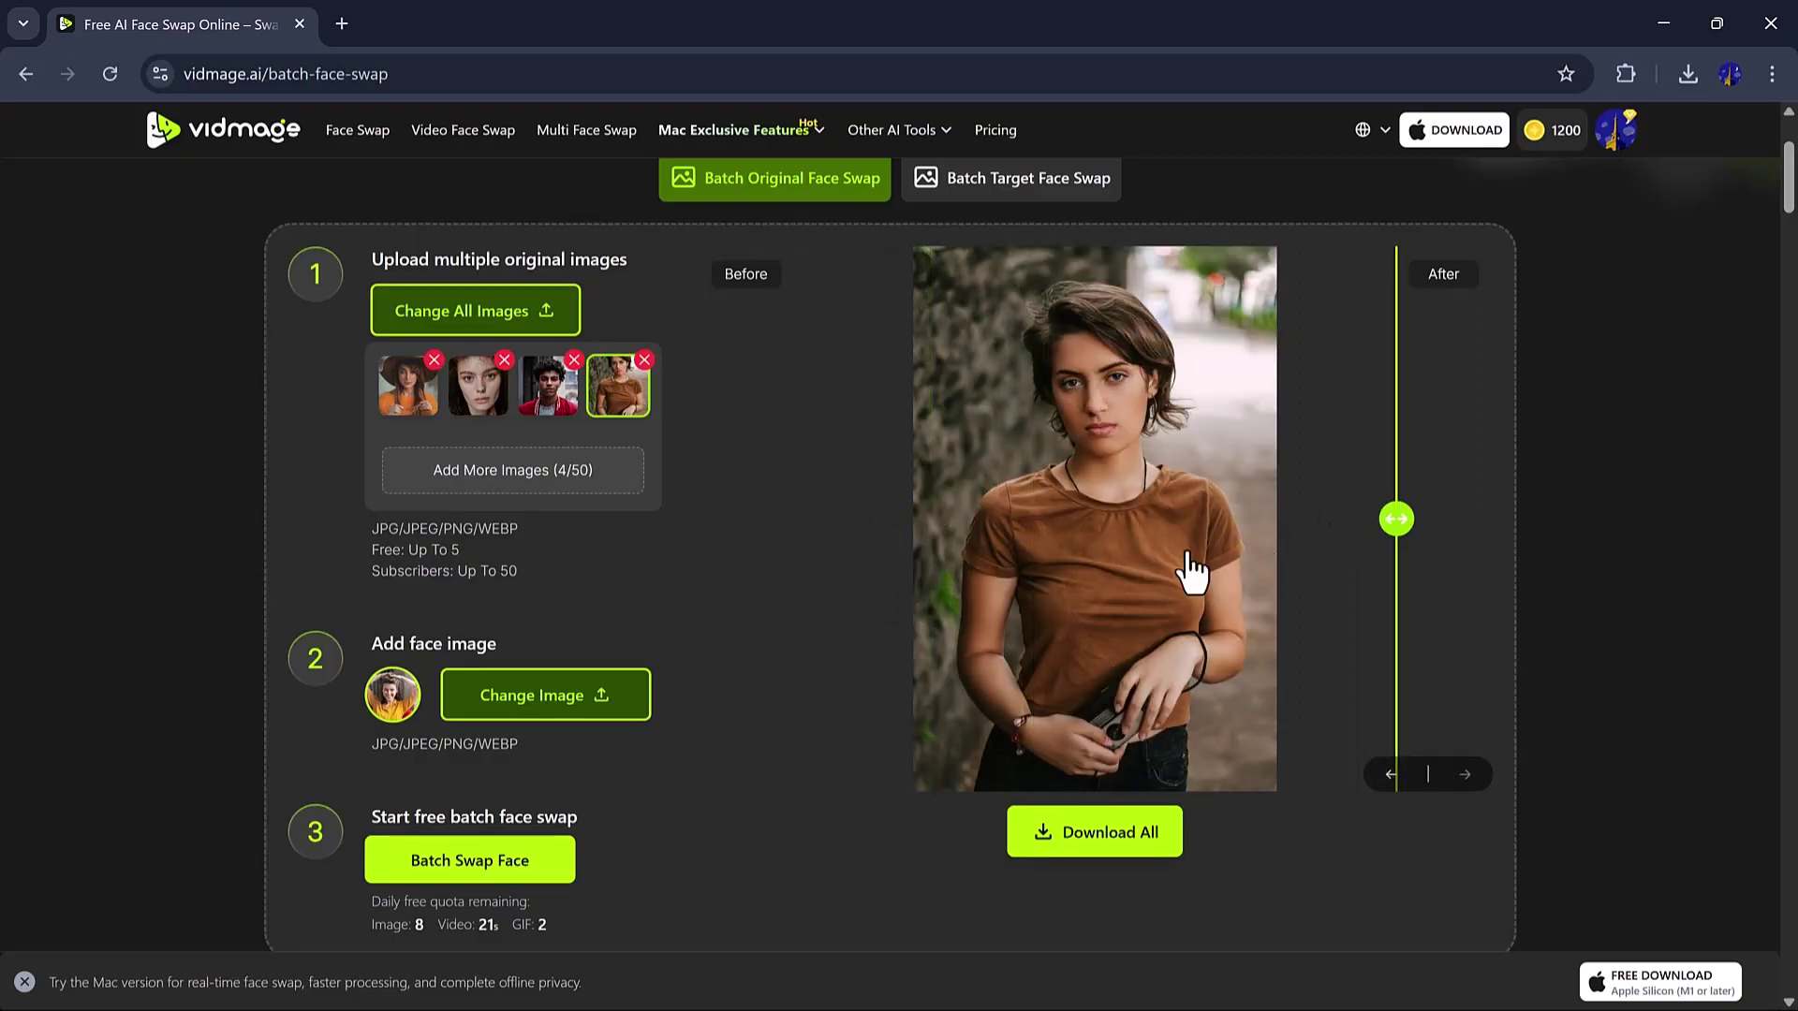
click(904, 602)
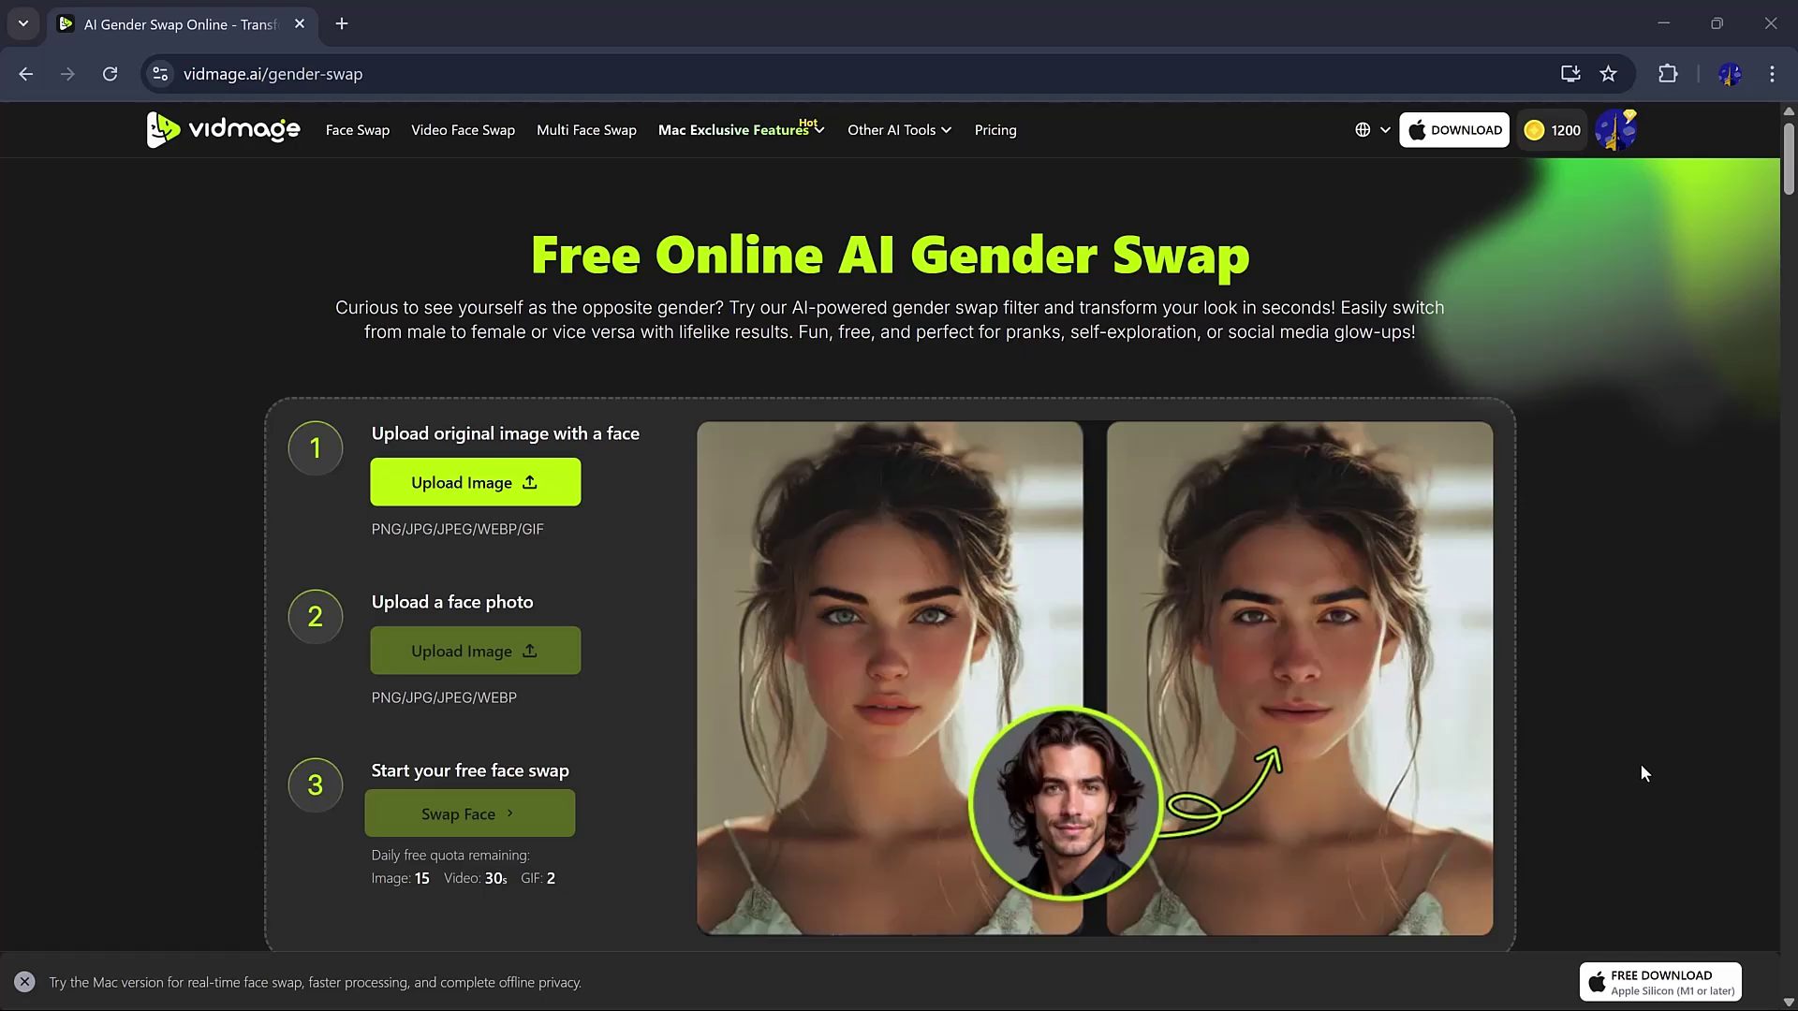
- Use the cottonbro curly-haired woman as original and the creationhill red-jacket face, then generate
click(463, 493)
double_click(535, 190)
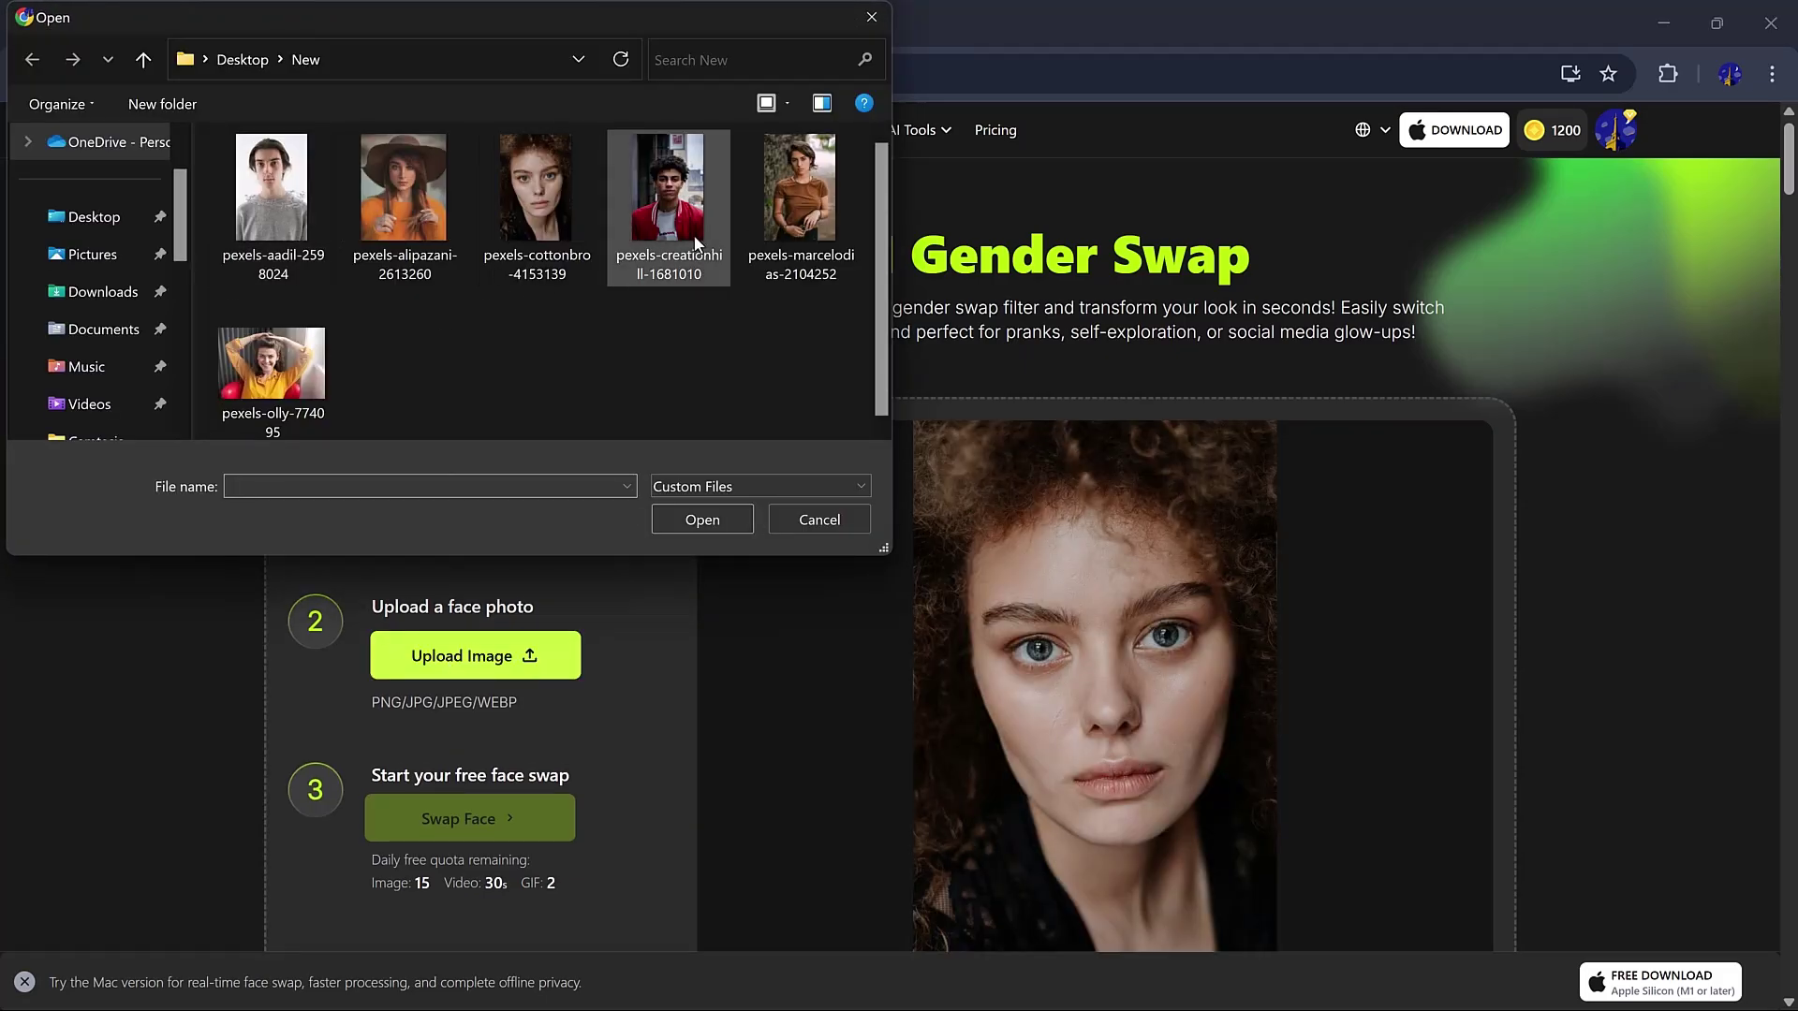
double_click(696, 242)
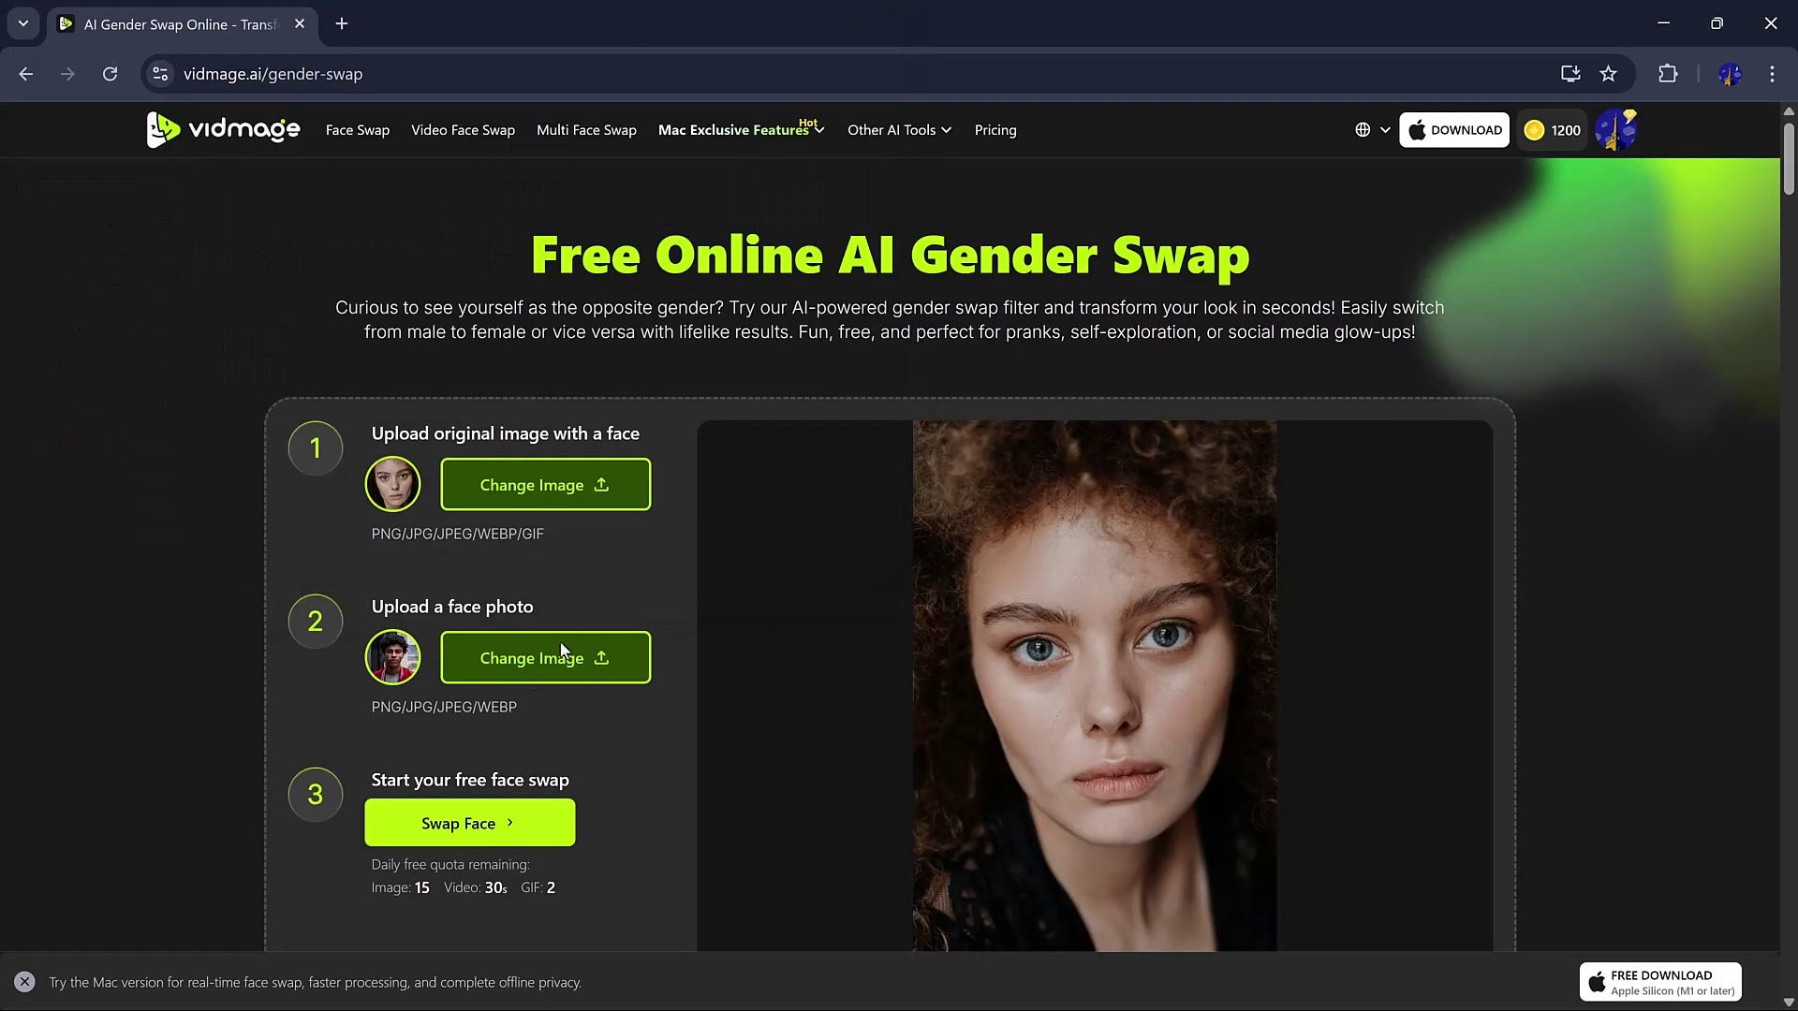
click(455, 840)
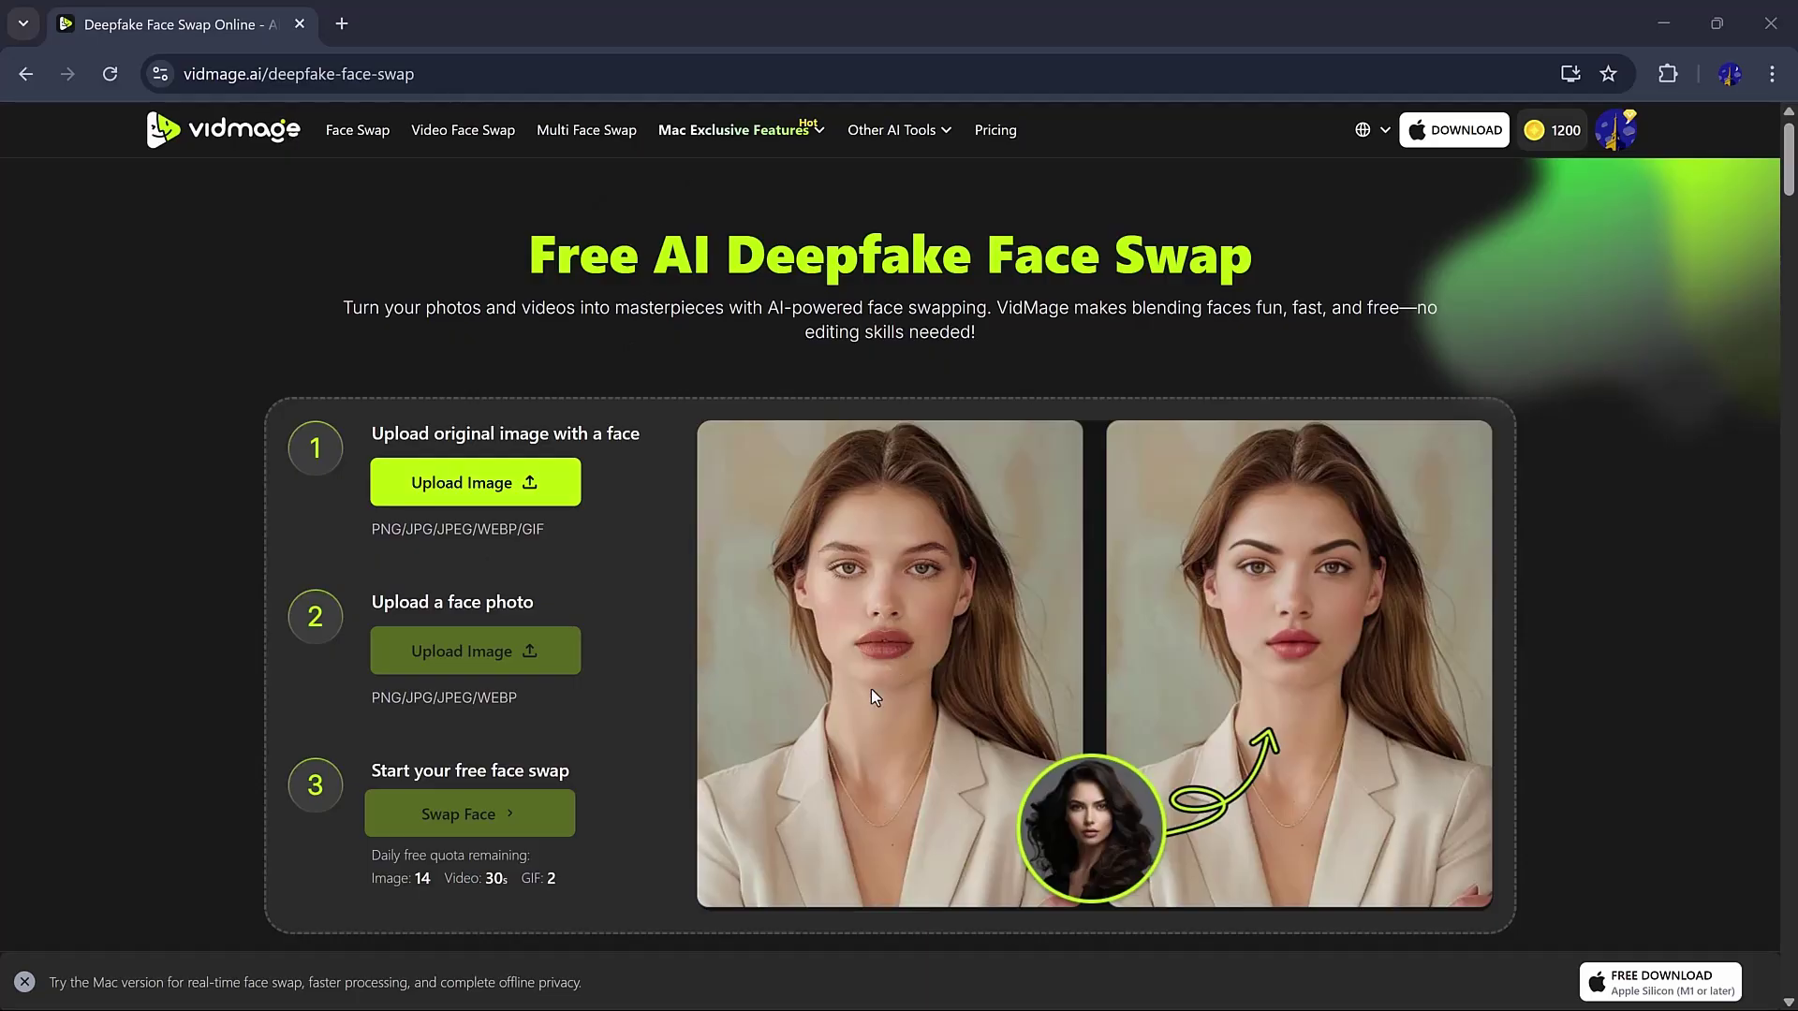
- Use the marcelodias brown-shirt portrait as original and the olly arms-raised face, then generate
click(506, 488)
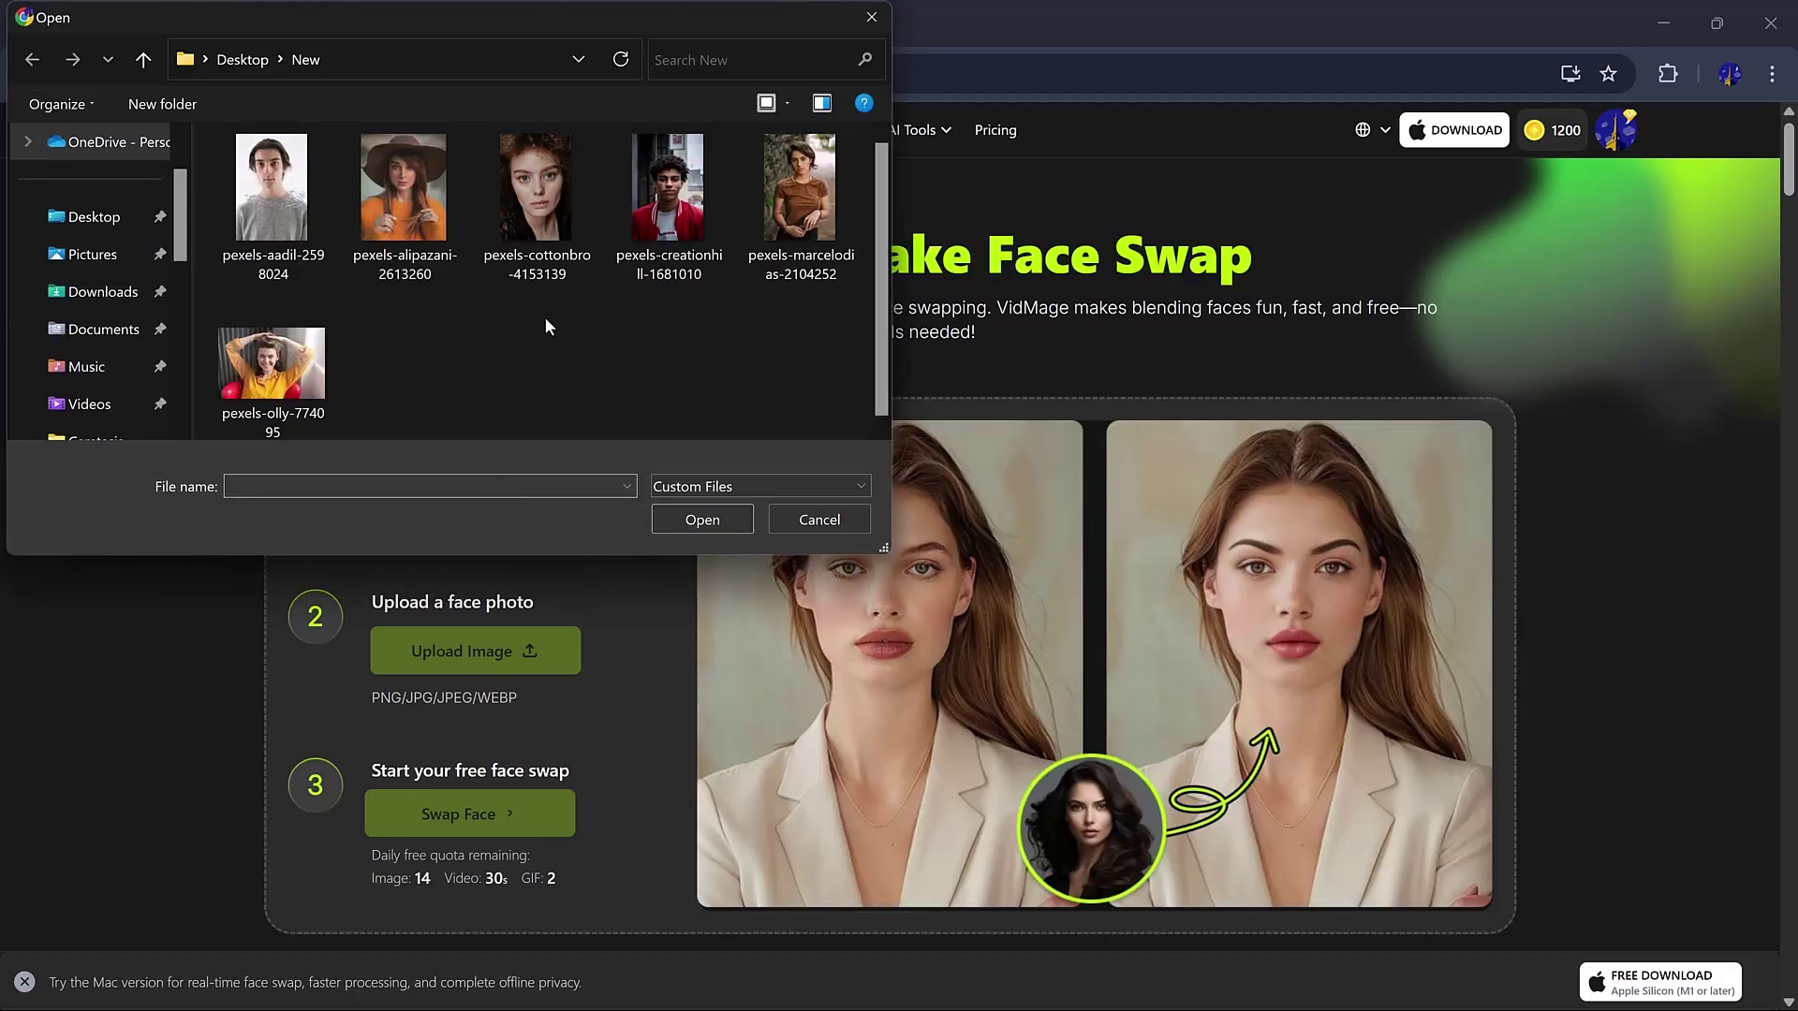
click(797, 247)
double_click(798, 246)
click(451, 654)
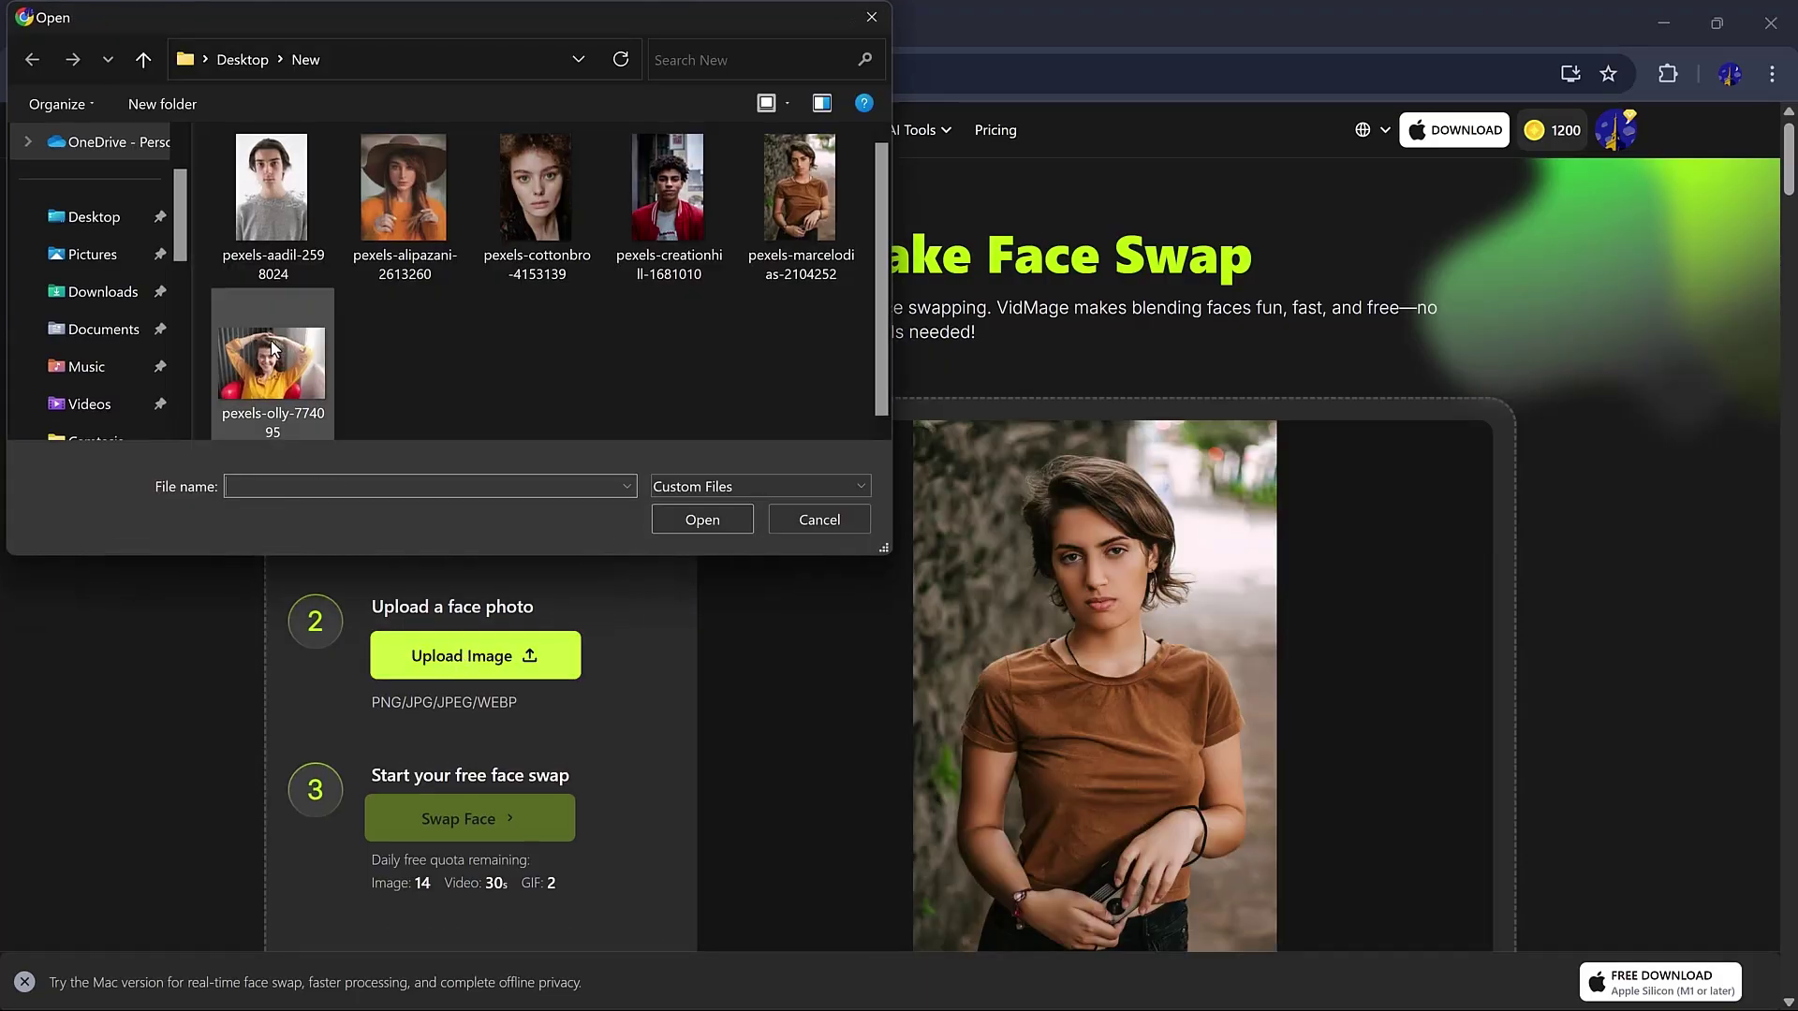
double_click(270, 365)
click(477, 838)
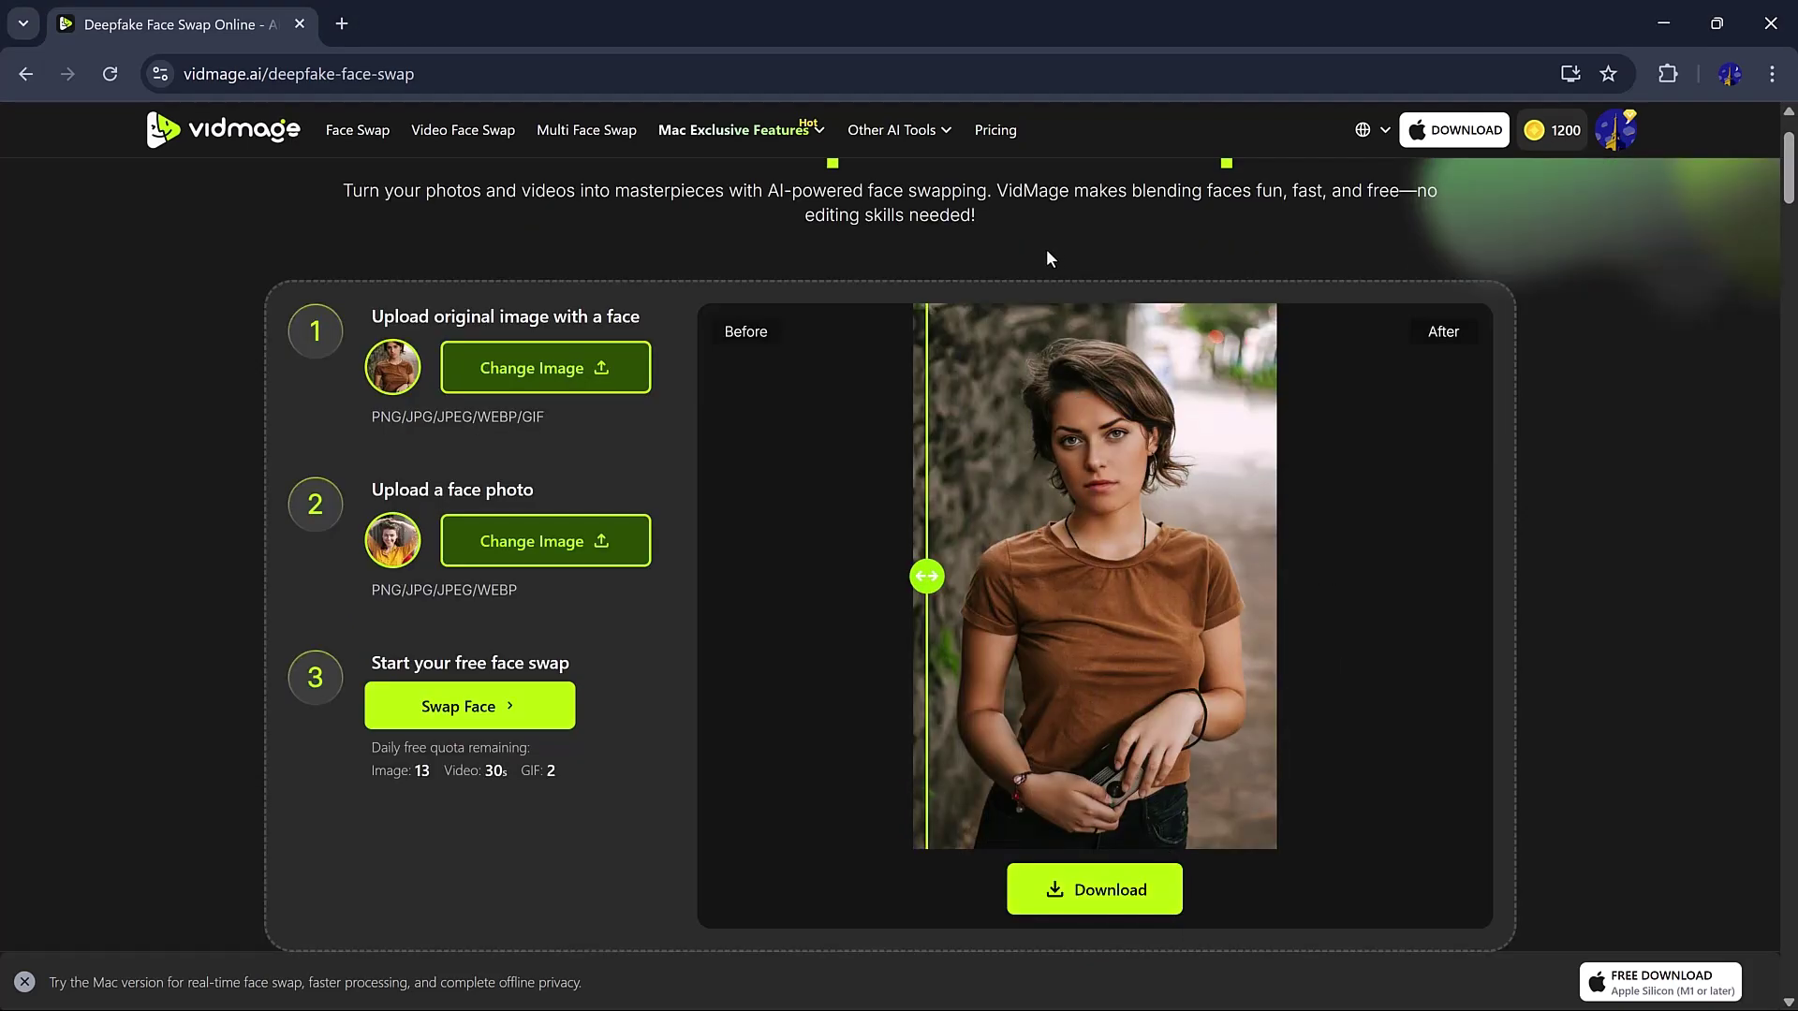
- Go to the Pricing page from the top navigation bar
click(994, 130)
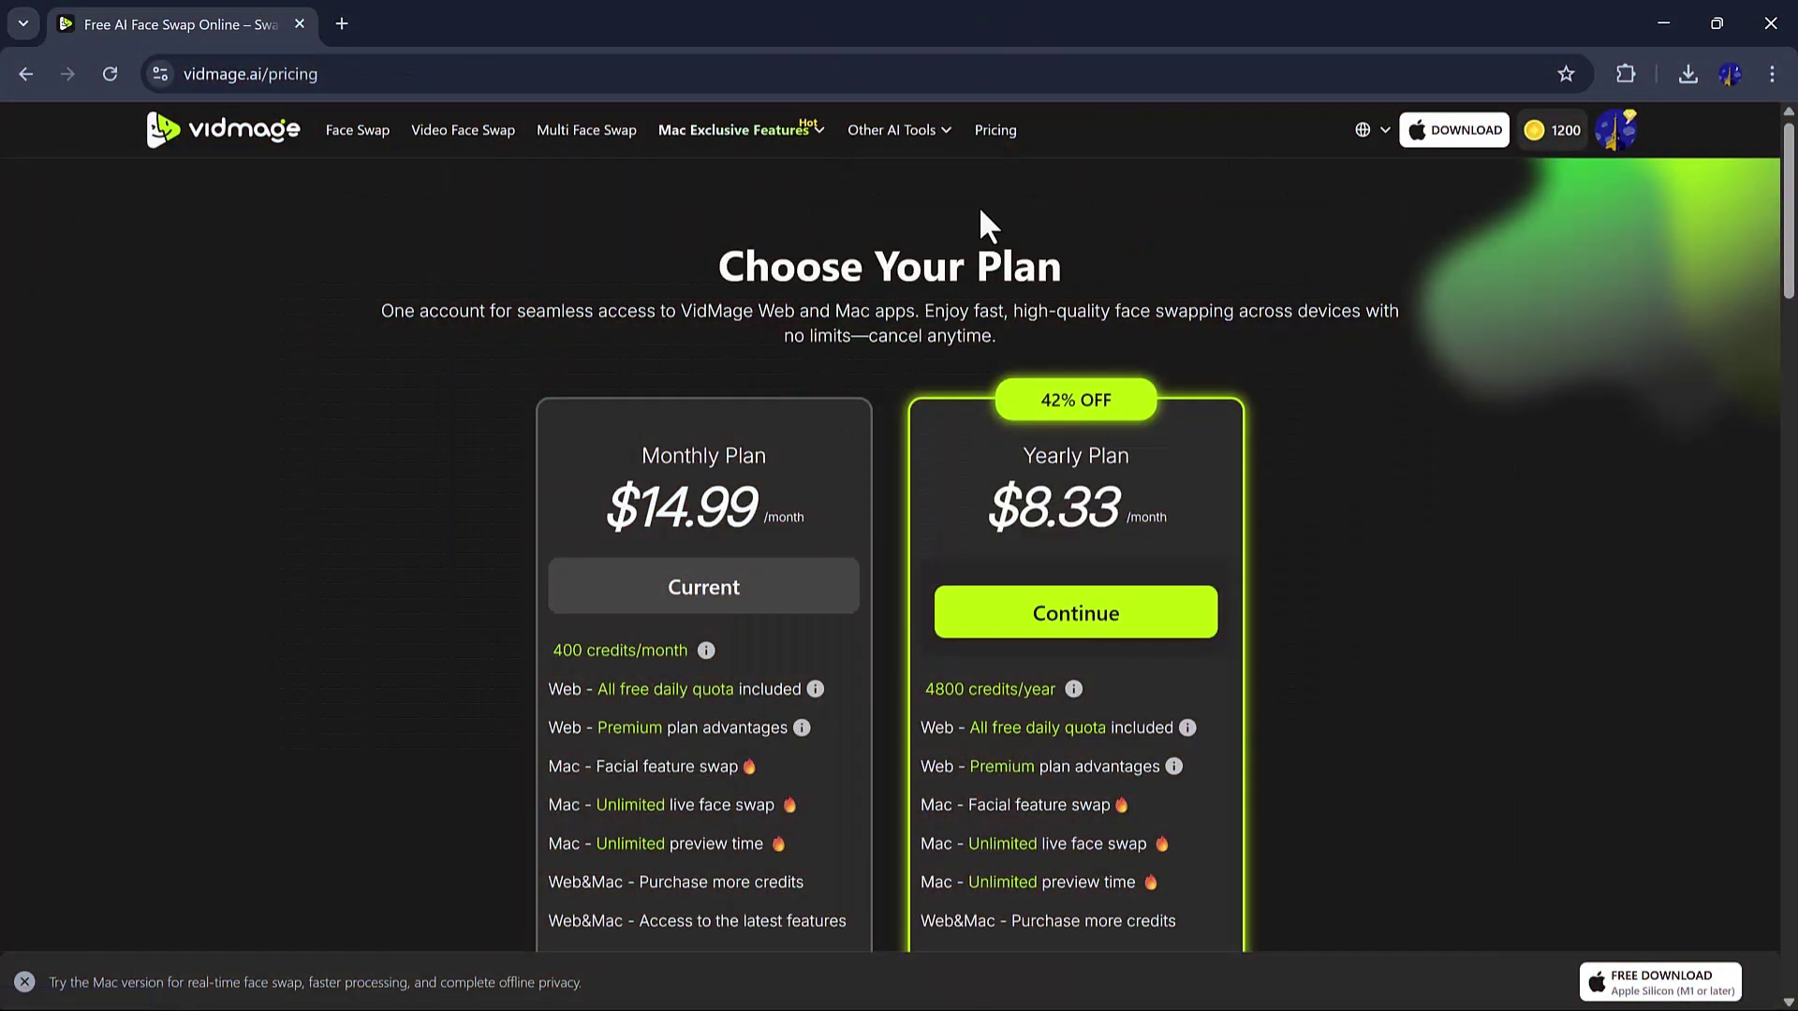
scroll(979, 322, down, 1)
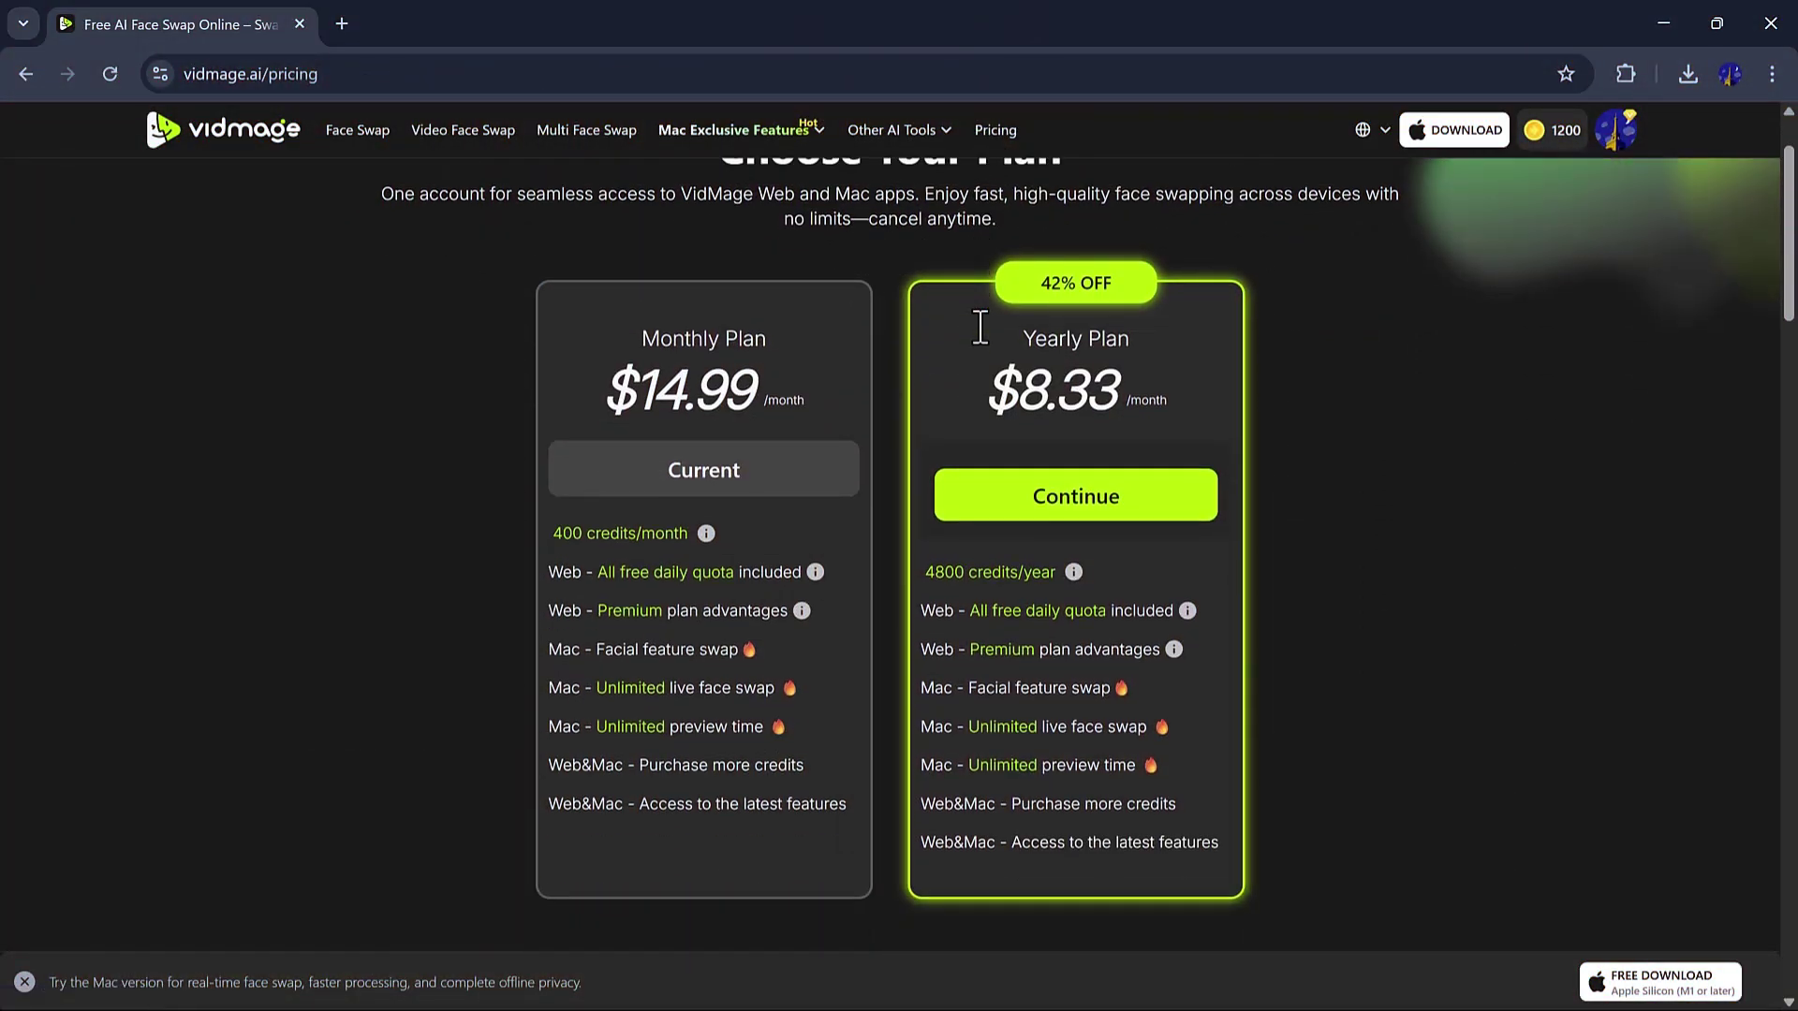
scroll(979, 328, up, 1)
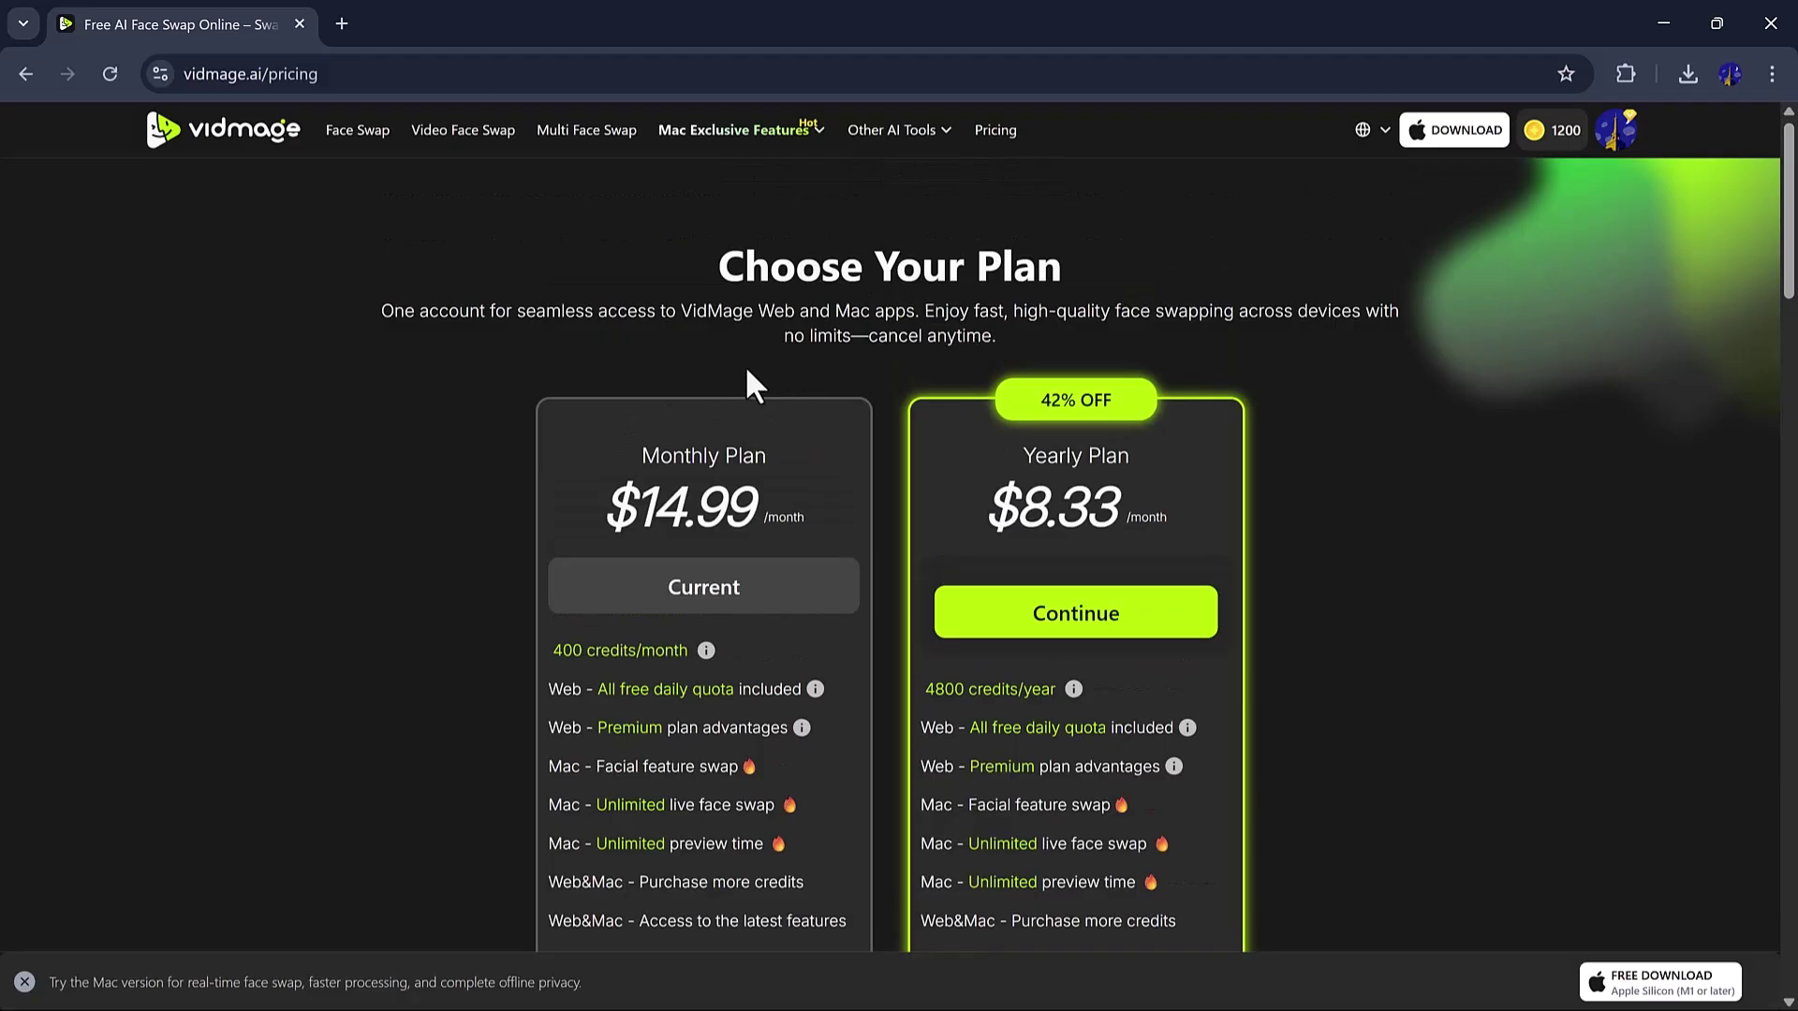
scroll(746, 369, down, 2)
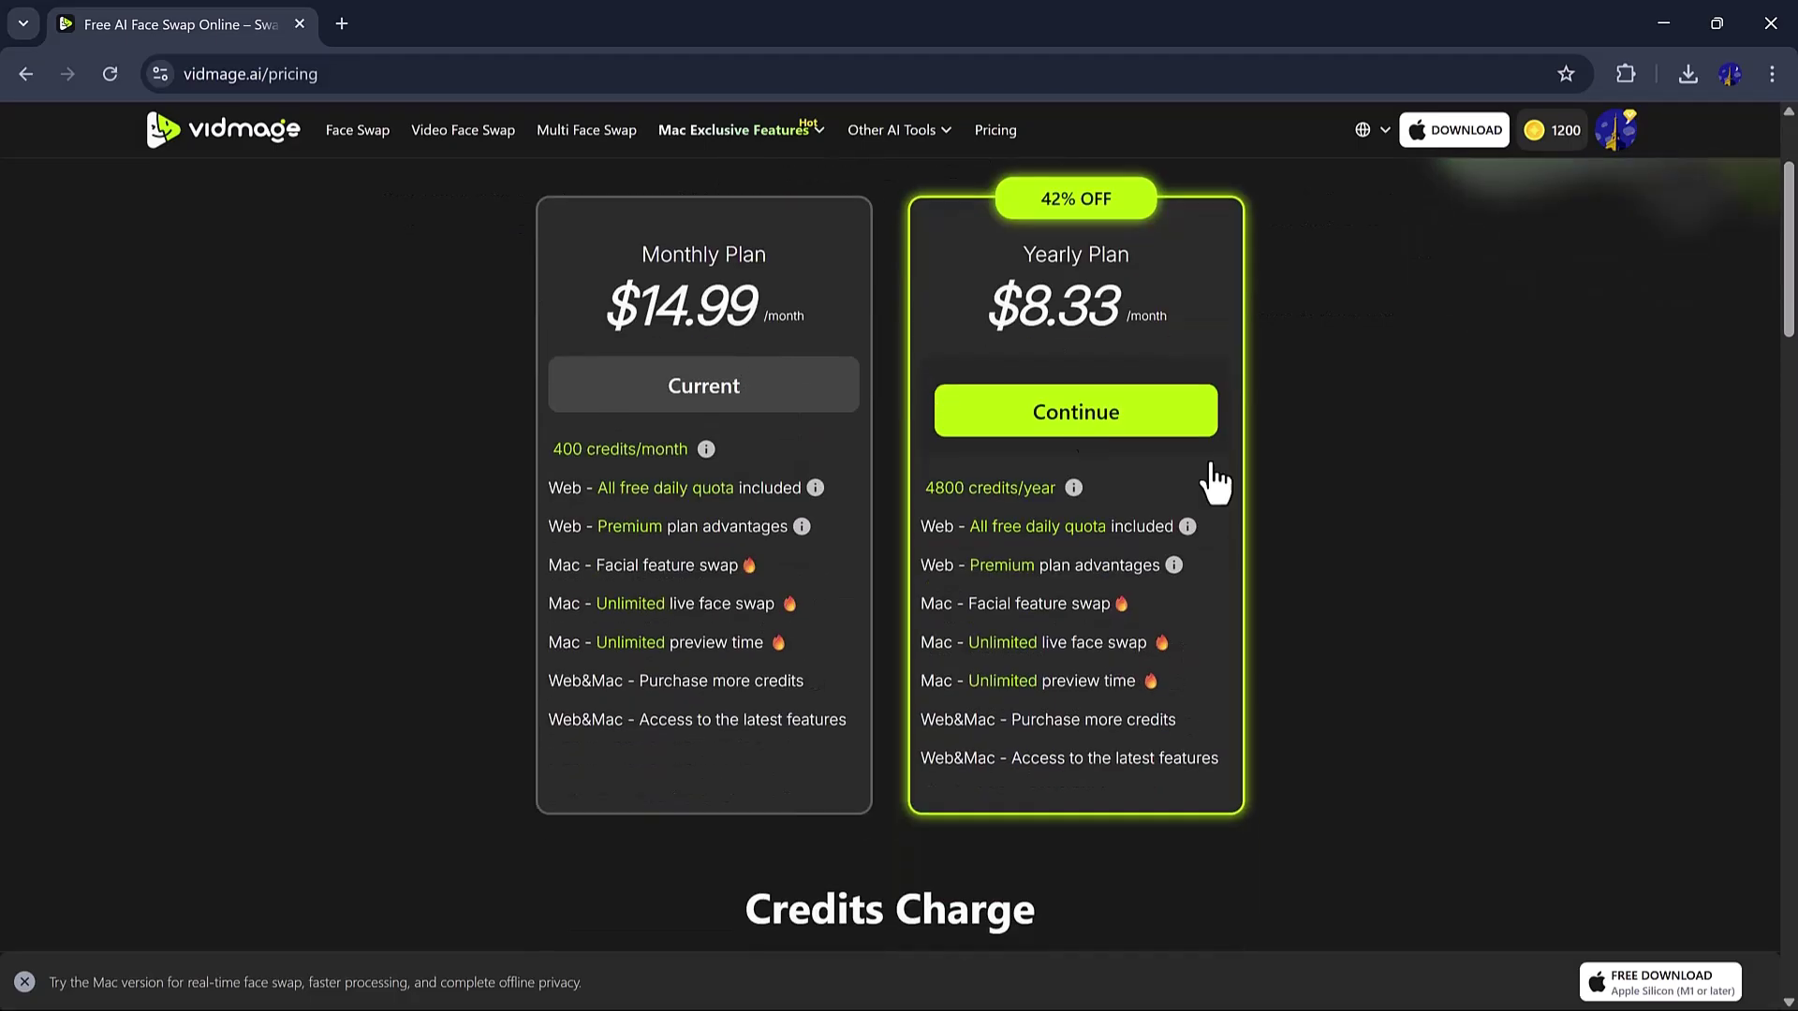
scroll(1307, 485, up, 1)
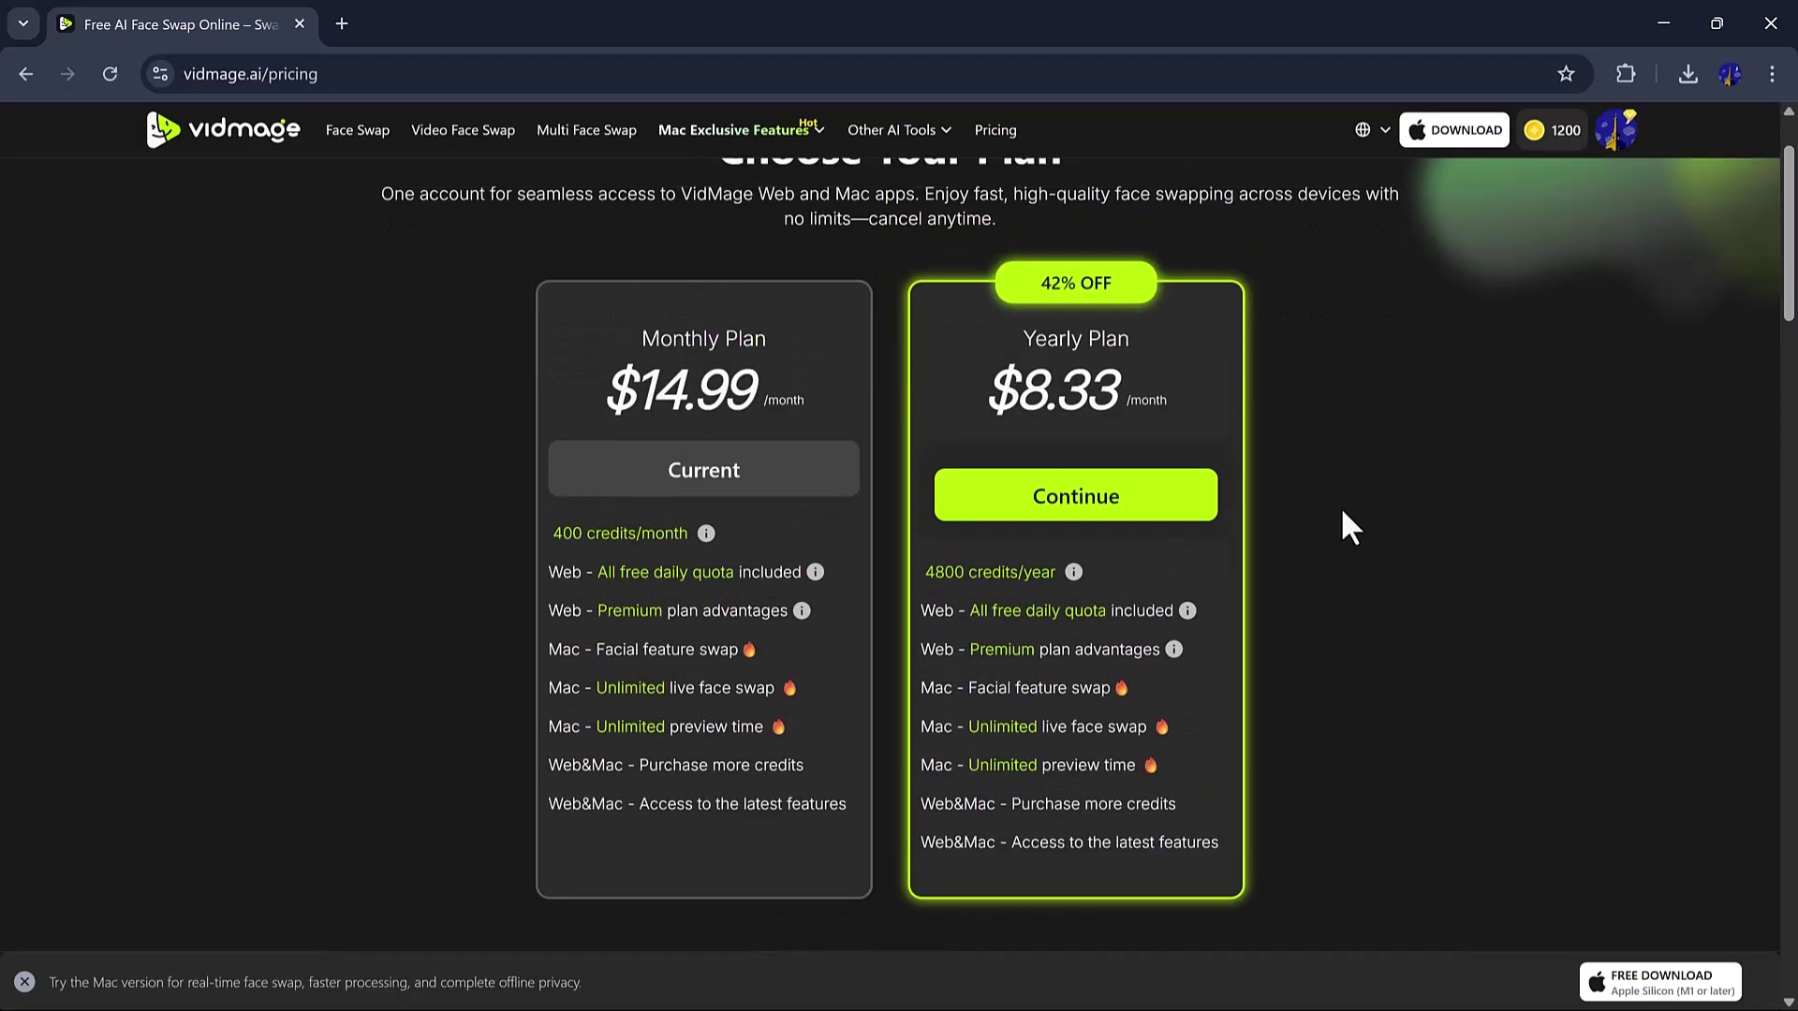